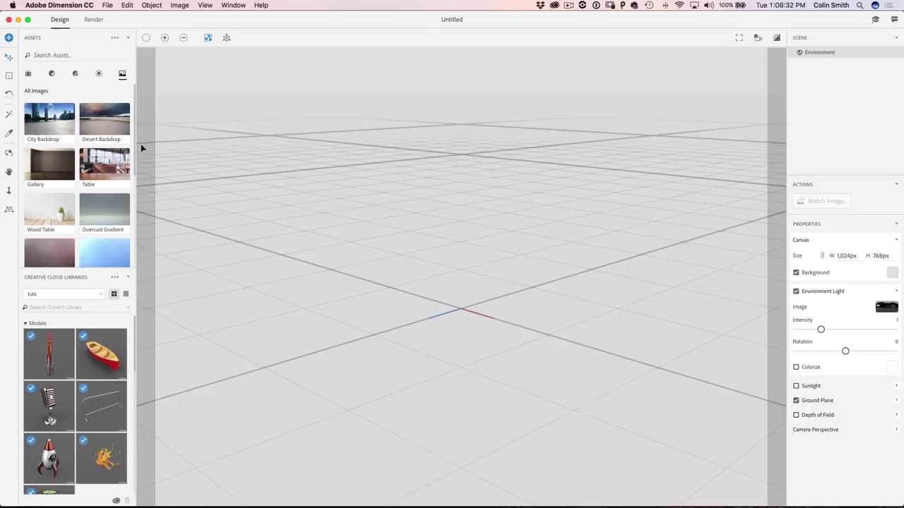
- Browse the lighting, material and model asset tabs, then start an asset search by name
{"action": "left_click", "coordinate": [99, 75]}
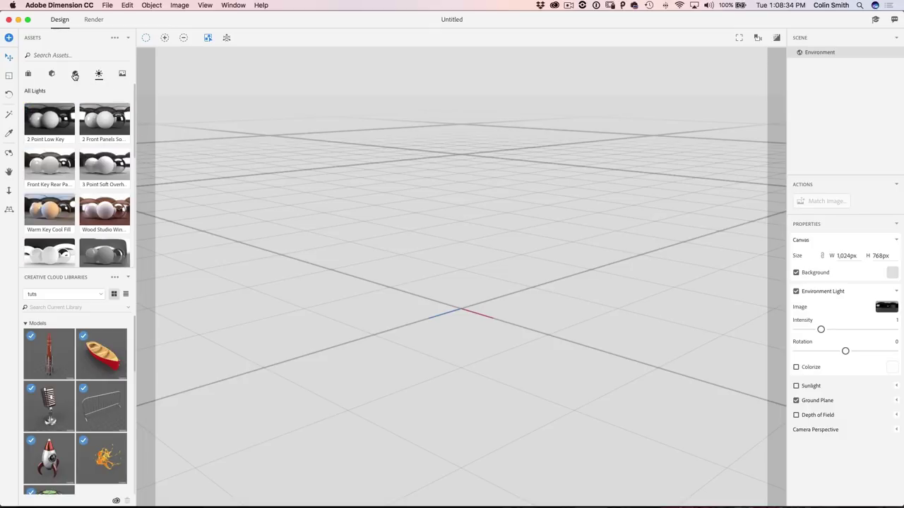
{"action": "left_click", "coordinate": [76, 75]}
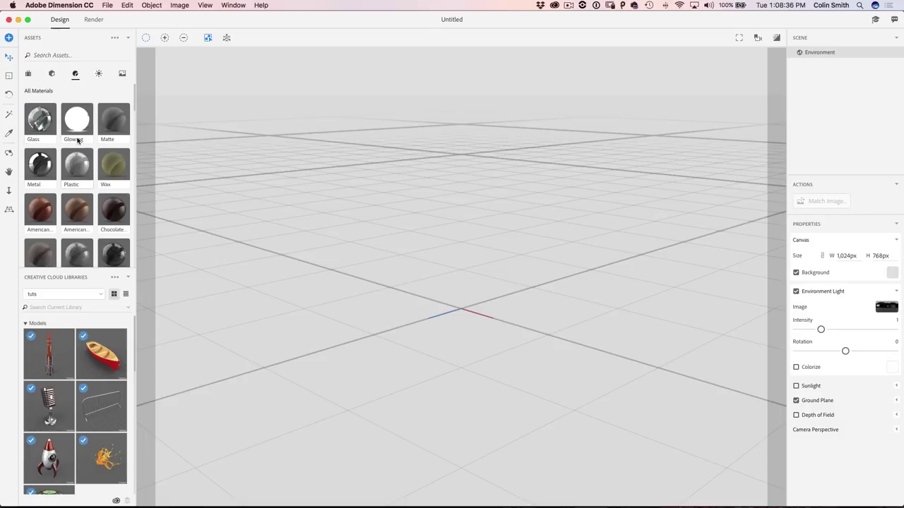
{"action": "left_click", "coordinate": [28, 73]}
{"action": "left_click", "coordinate": [51, 55]}
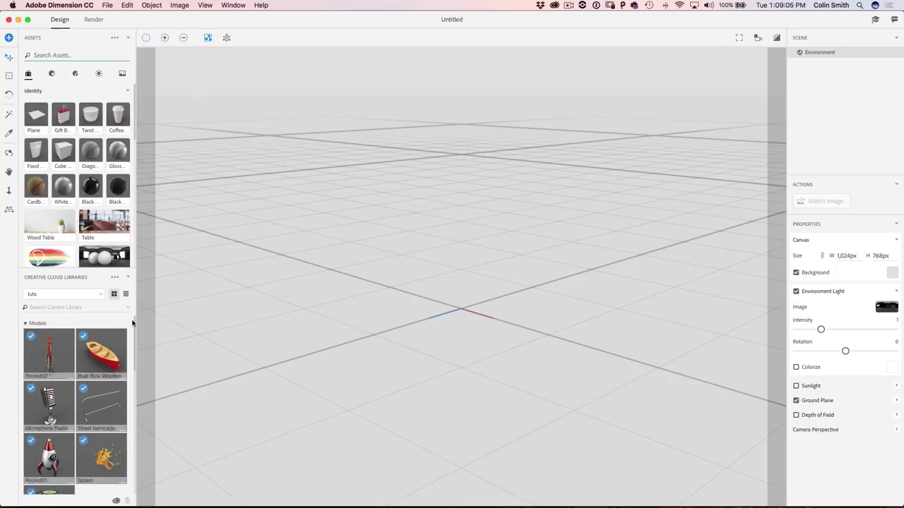
- Scroll the CC Library to Graphics and place the emerald lake lodge photo as the background
{"action": "scroll", "coordinate": [137, 345], "scroll_direction": "down", "scroll_amount": 3}
{"action": "left_click_drag", "start_coordinate": [137, 344], "coordinate": [146, 389]}
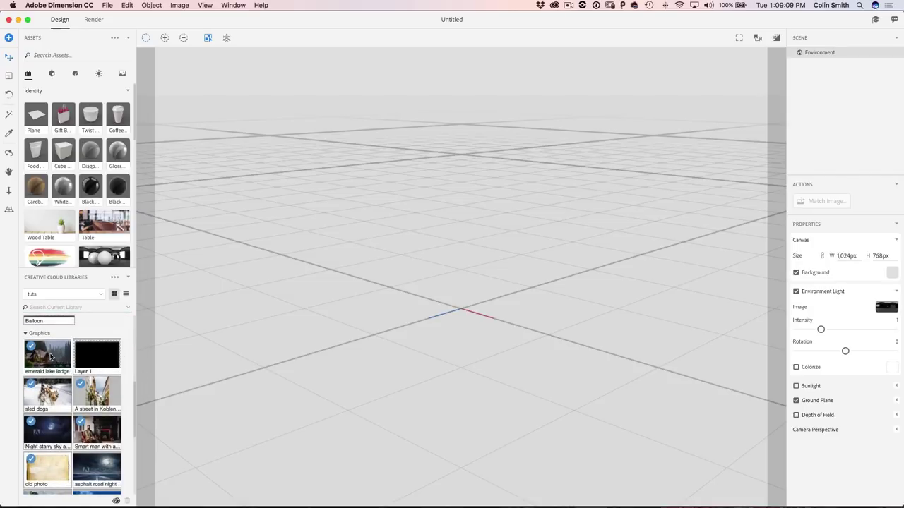
{"action": "left_click_drag", "start_coordinate": [51, 356], "coordinate": [408, 234]}
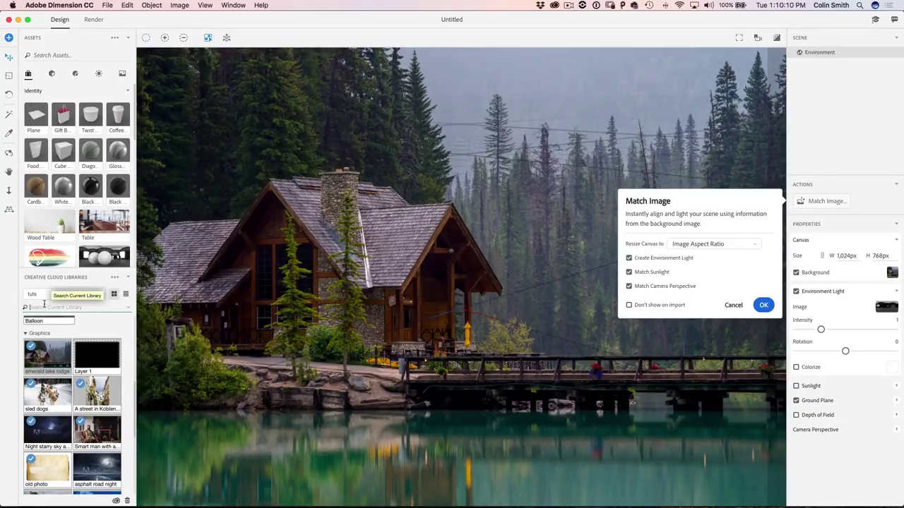
- Close Match Image and drag the Boat Row Wooden model from the library onto the canvas
{"action": "key", "text": "Escape"}
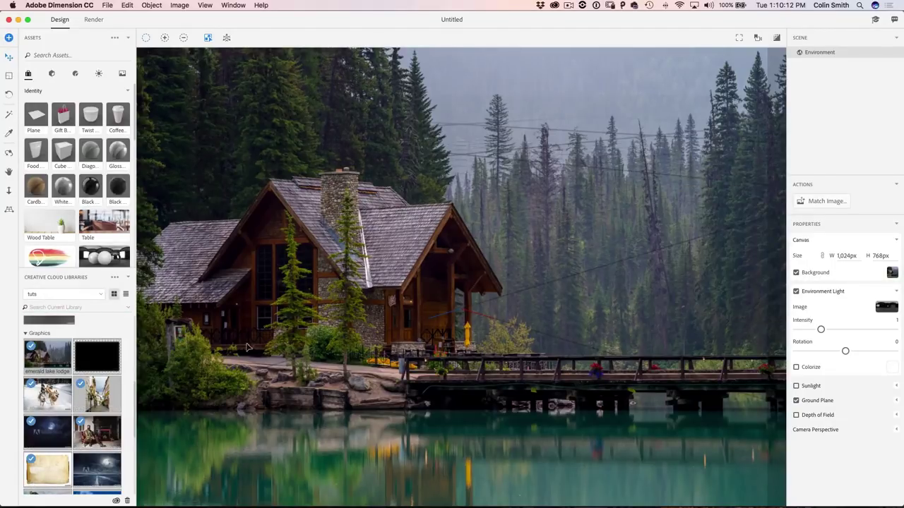
{"action": "scroll", "coordinate": [121, 384], "scroll_direction": "down", "scroll_amount": 2}
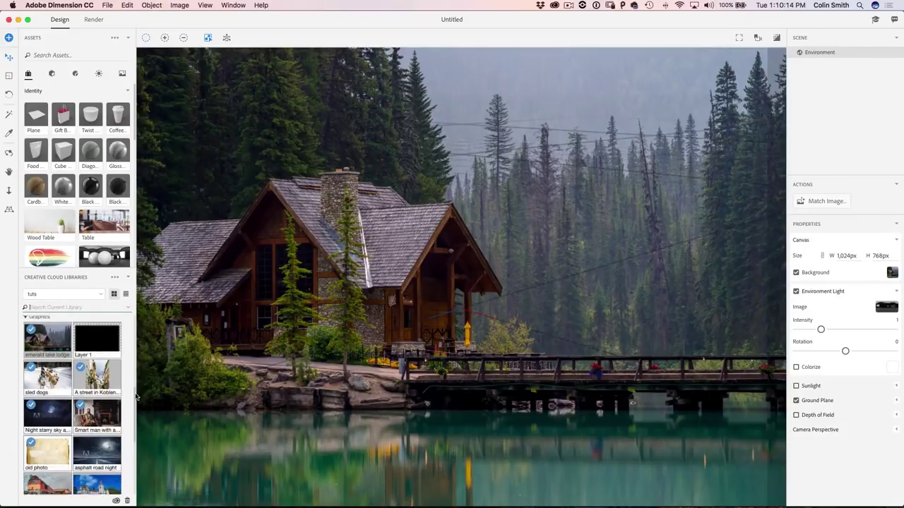
{"action": "scroll", "coordinate": [77, 403], "scroll_direction": "down", "scroll_amount": 6}
{"action": "scroll", "coordinate": [50, 372], "scroll_direction": "up", "scroll_amount": 1}
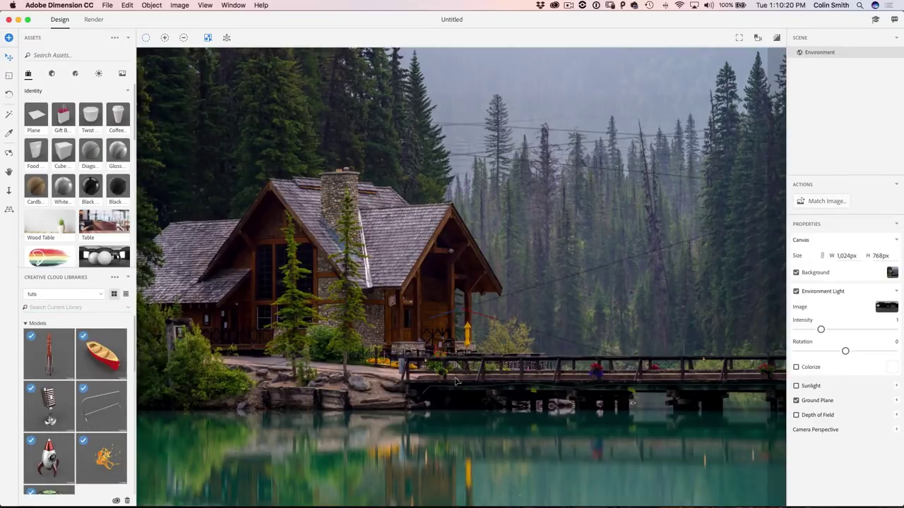
{"action": "left_click_drag", "start_coordinate": [102, 353], "coordinate": [396, 343]}
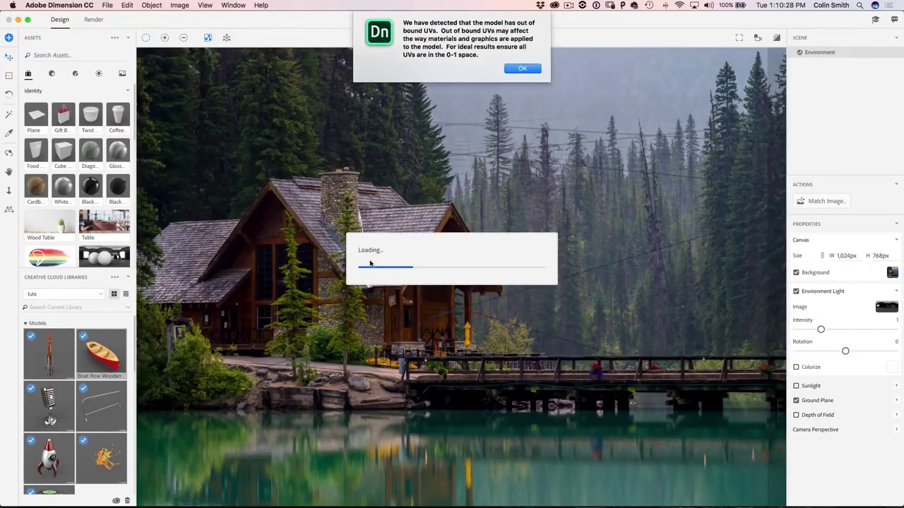
- Accept the out-of-bound UVs warning and set the boat's linked scale fields to 0.4
{"action": "left_click", "coordinate": [520, 70]}
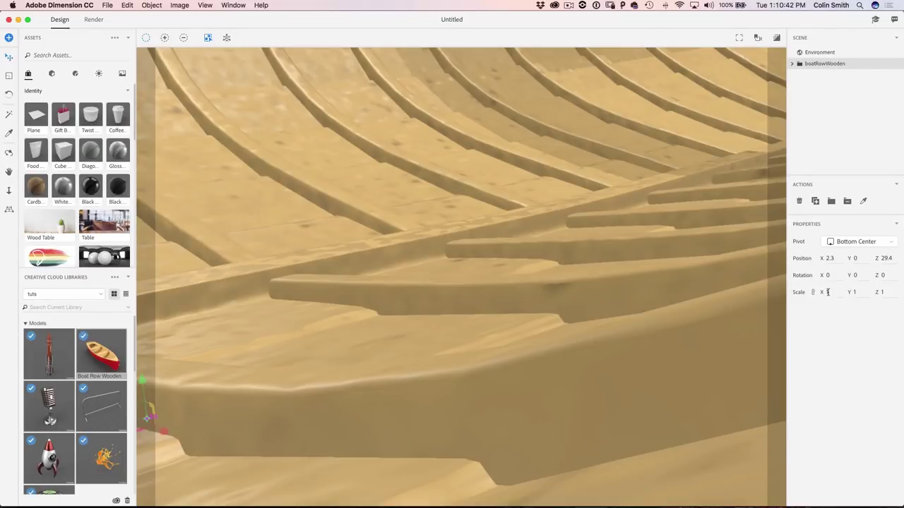
{"action": "type", "text": "0"}
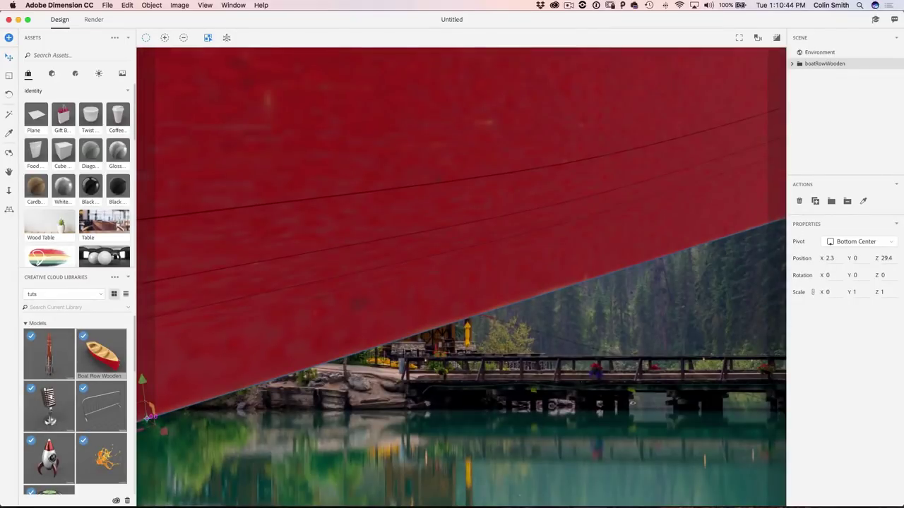
{"action": "type", "text": "5.4"}
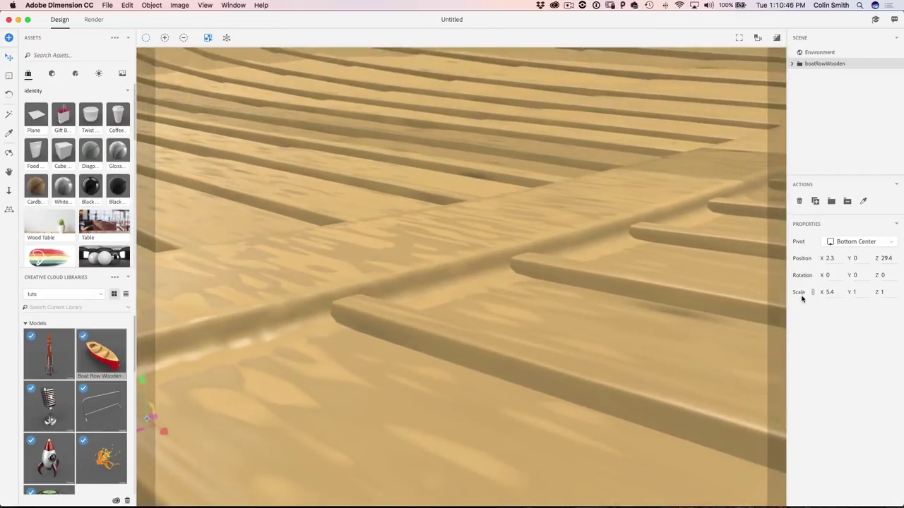
{"action": "type", "text": "1"}
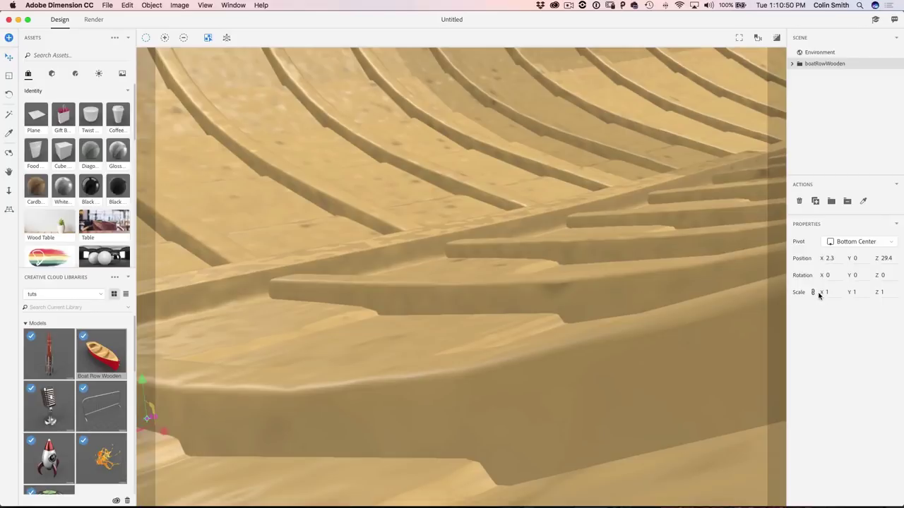
{"action": "type", "text": "05"}
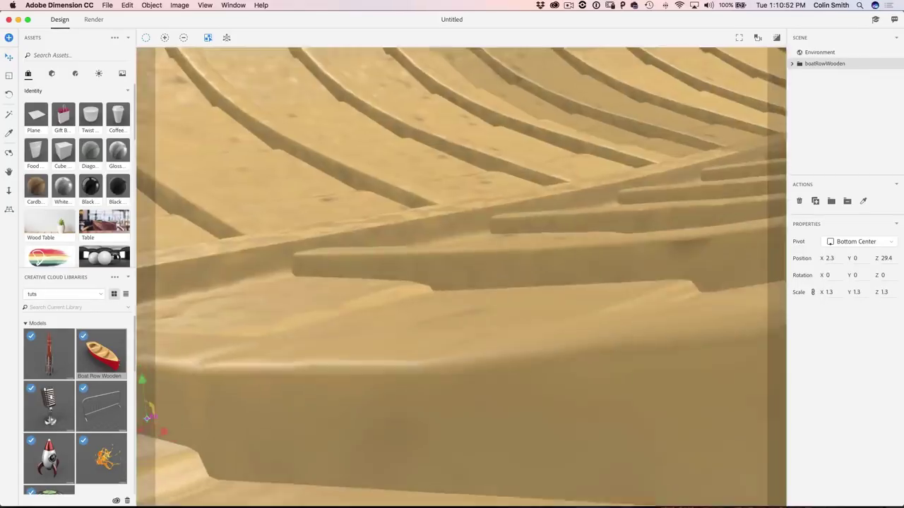
{"action": "key", "text": "Left"}
{"action": "type", "text": "."}
{"action": "key", "text": "Delete"}
{"action": "type", "text": "3"}
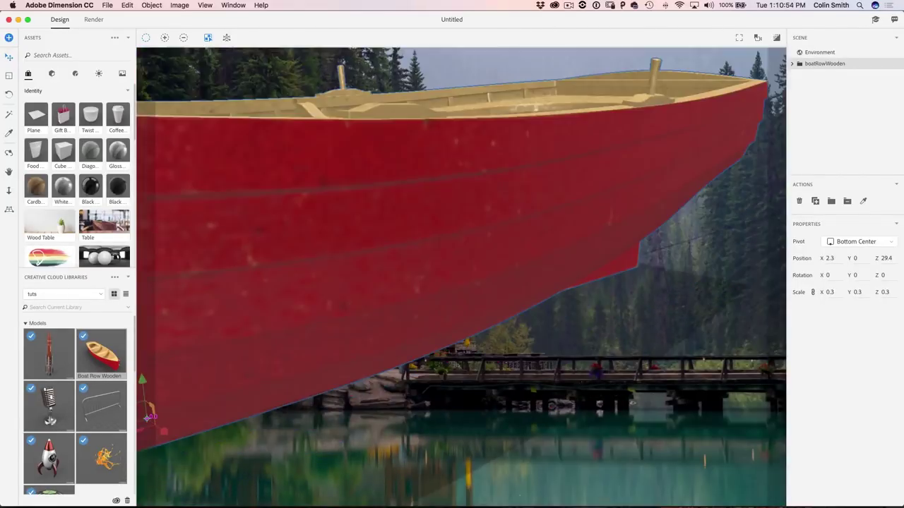
{"action": "key", "text": "BackSpace"}
{"action": "type", "text": "4"}
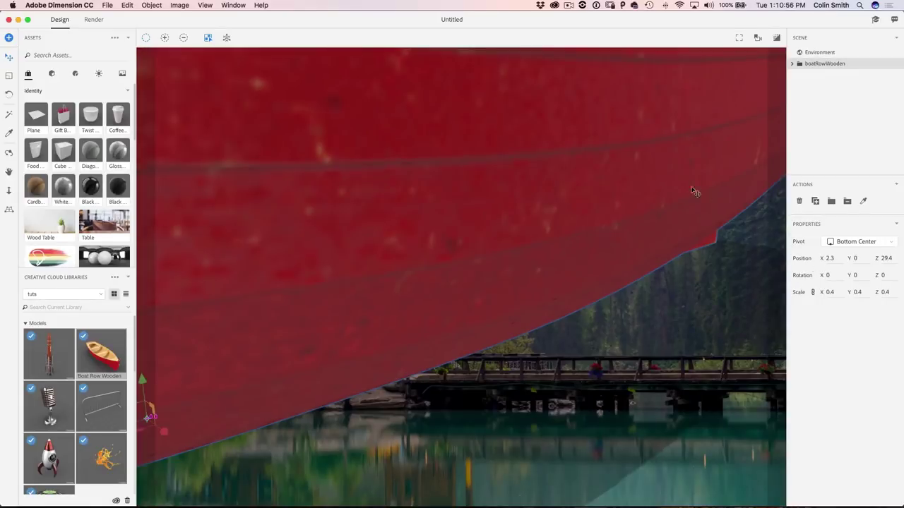
- Shrink the rowboat to 0.1 scale and move it before the cabin near the dock (X 18.3, Z 16.9)
{"action": "left_click", "coordinate": [9, 76]}
{"action": "left_click_drag", "start_coordinate": [477, 114], "coordinate": [237, 372]}
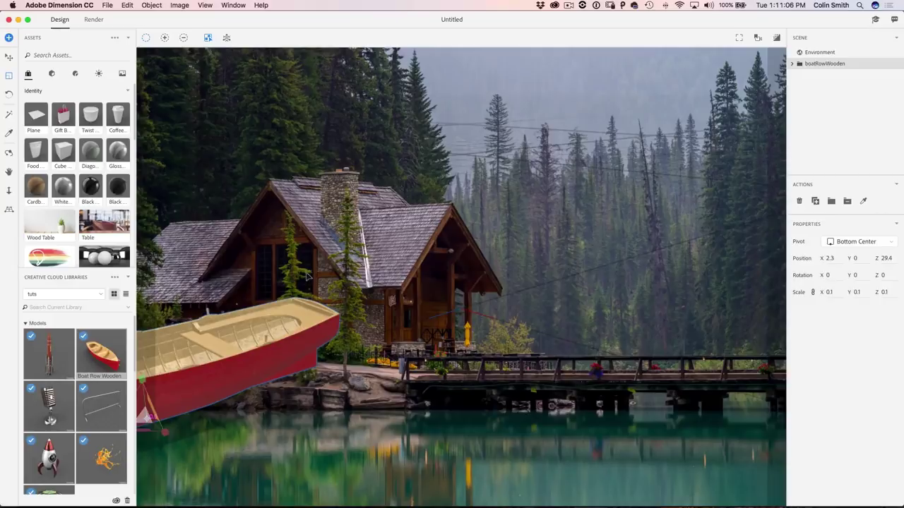
{"action": "left_click", "coordinate": [8, 58]}
{"action": "left_click_drag", "start_coordinate": [242, 344], "coordinate": [530, 373]}
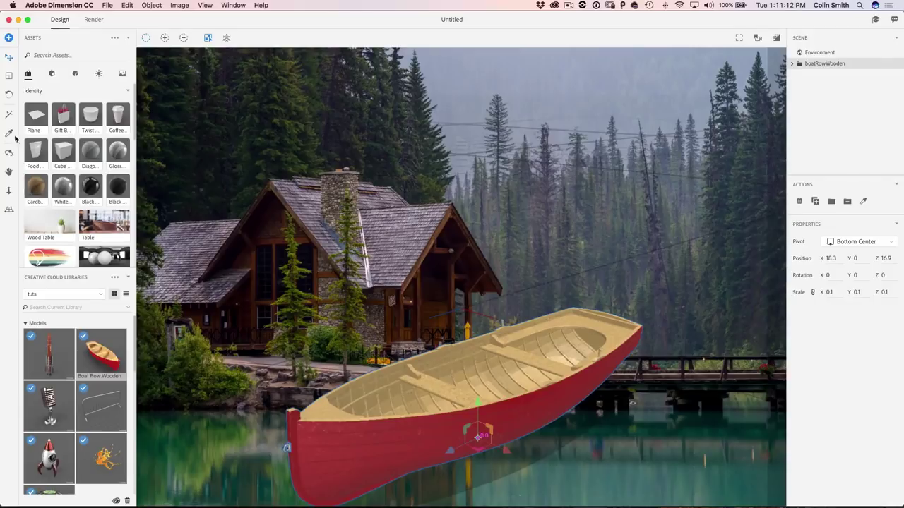
{"action": "left_click", "coordinate": [8, 94]}
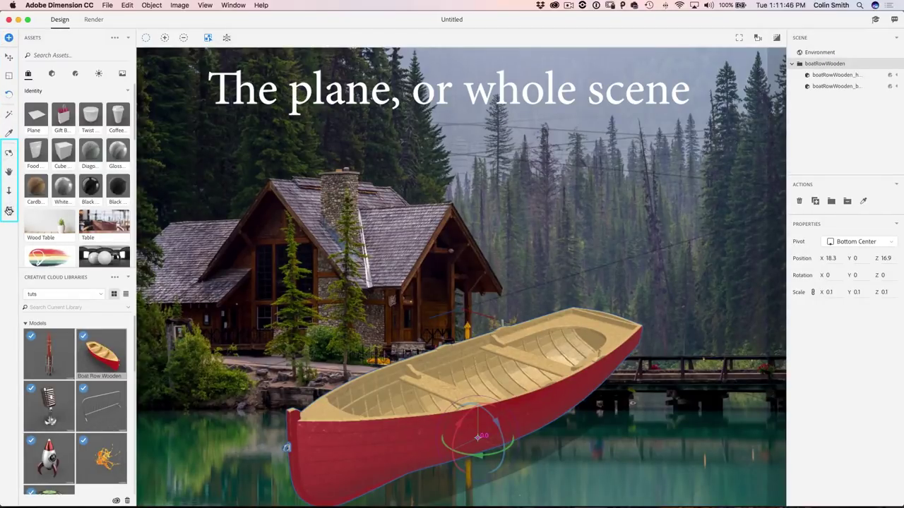
- Match the horizon line to the photo's horizon and dolly the camera back so the boat looks smaller
{"action": "left_click", "coordinate": [9, 211]}
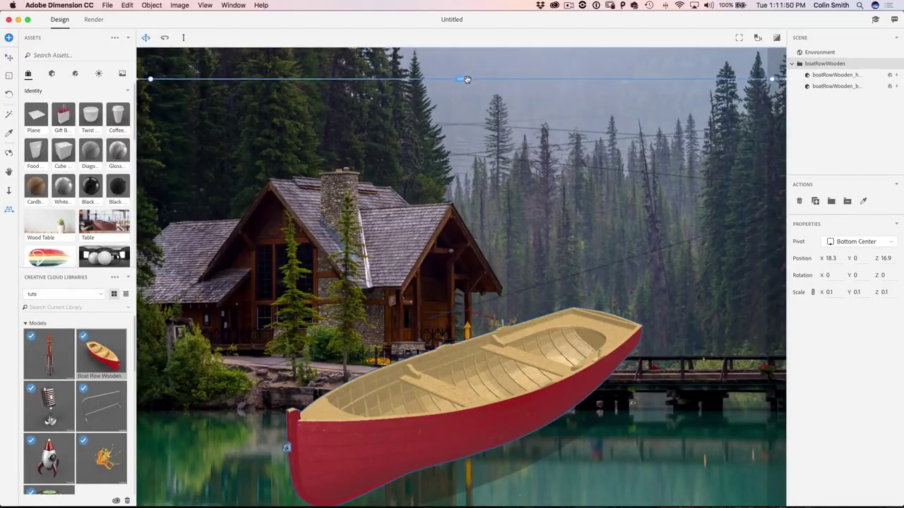
{"action": "left_click_drag", "start_coordinate": [463, 79], "coordinate": [461, 154]}
{"action": "left_click_drag", "start_coordinate": [451, 190], "coordinate": [438, 97]}
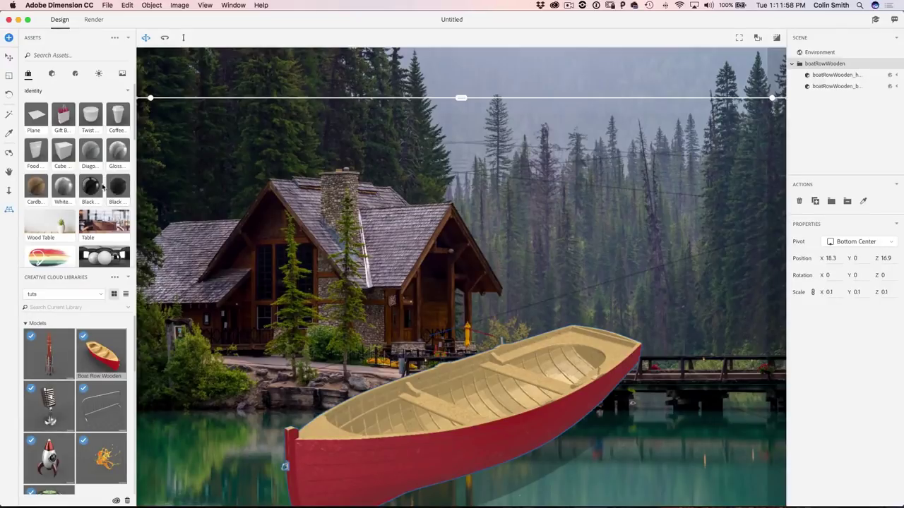
{"action": "left_click", "coordinate": [9, 190]}
{"action": "left_click_drag", "start_coordinate": [497, 228], "coordinate": [457, 404]}
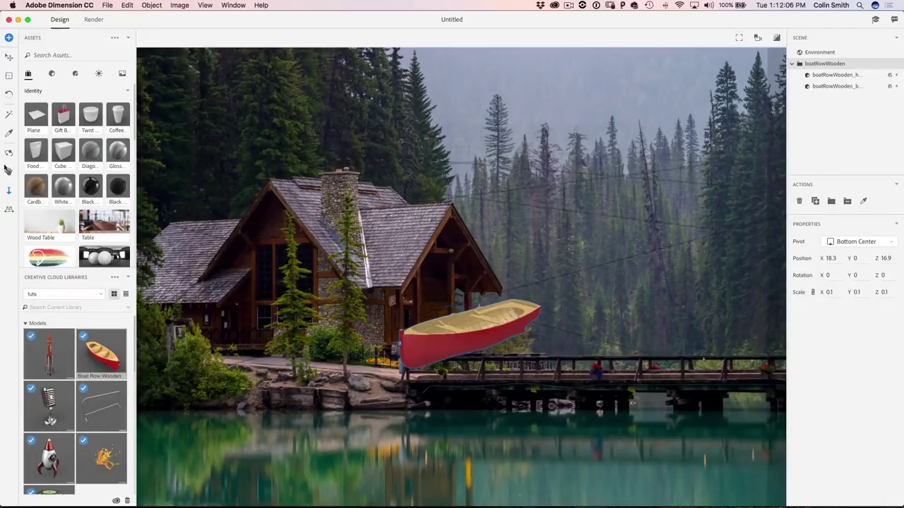
- Pan and orbit to seat the boat on the water, then lower it to Y -2.3
{"action": "left_click_drag", "start_coordinate": [492, 226], "coordinate": [508, 345]}
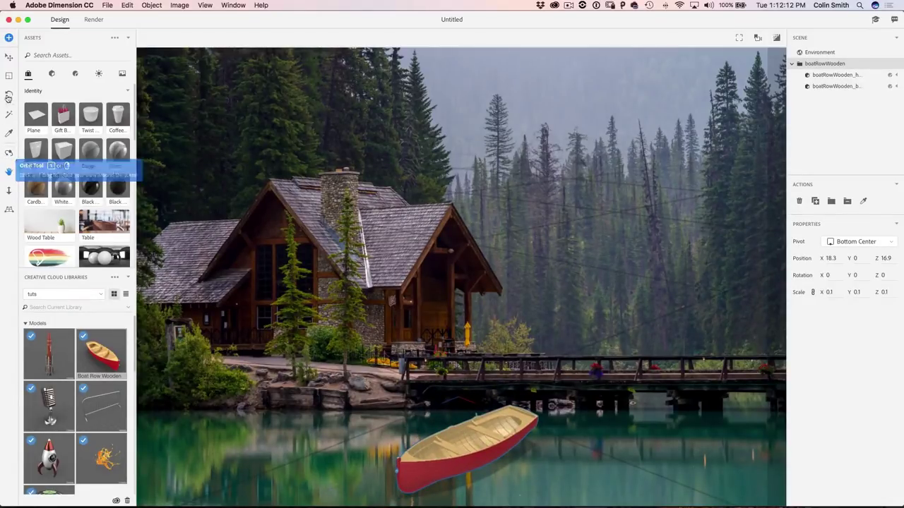
{"action": "left_click", "coordinate": [9, 153]}
{"action": "left_click_drag", "start_coordinate": [622, 278], "coordinate": [488, 302]}
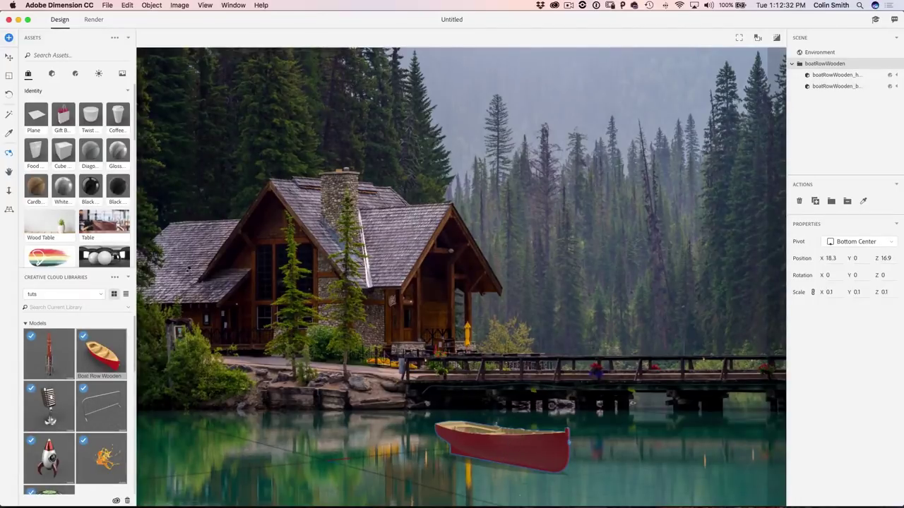
{"action": "left_click", "coordinate": [9, 56]}
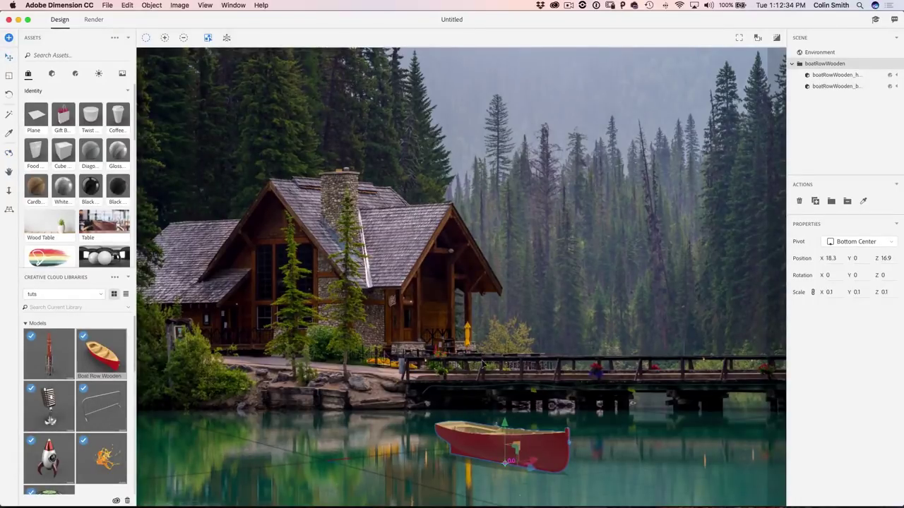
{"action": "left_click_drag", "start_coordinate": [508, 426], "coordinate": [510, 445]}
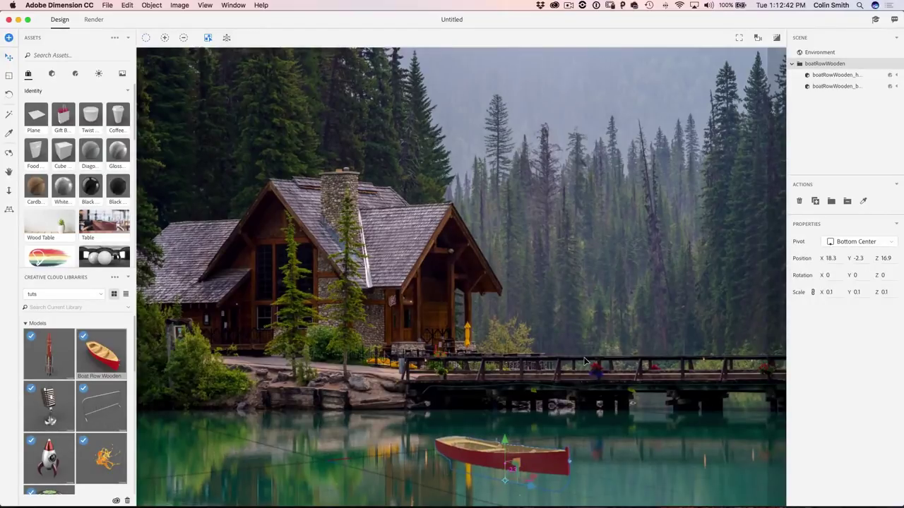
{"action": "left_click", "coordinate": [509, 300]}
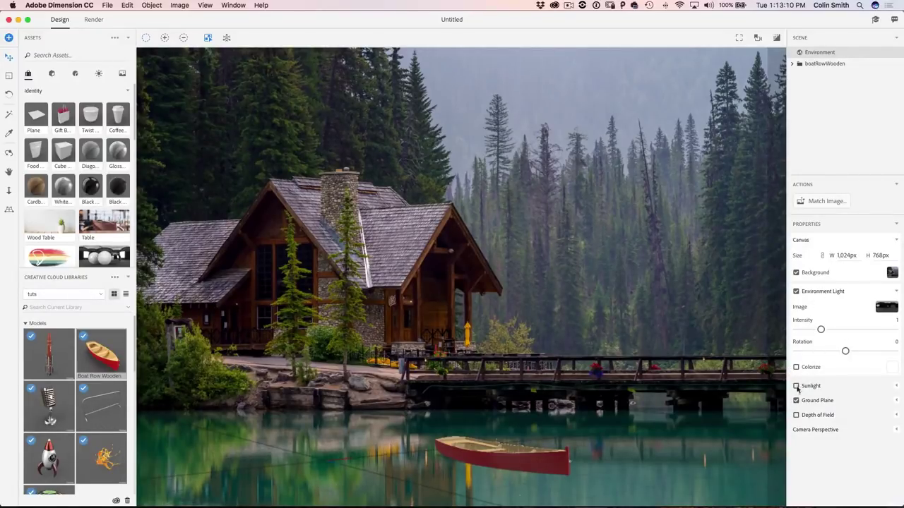
- Toggle Environment Light off and back on, then enable Sunlight and expand its settings
{"action": "left_click", "coordinate": [795, 291]}
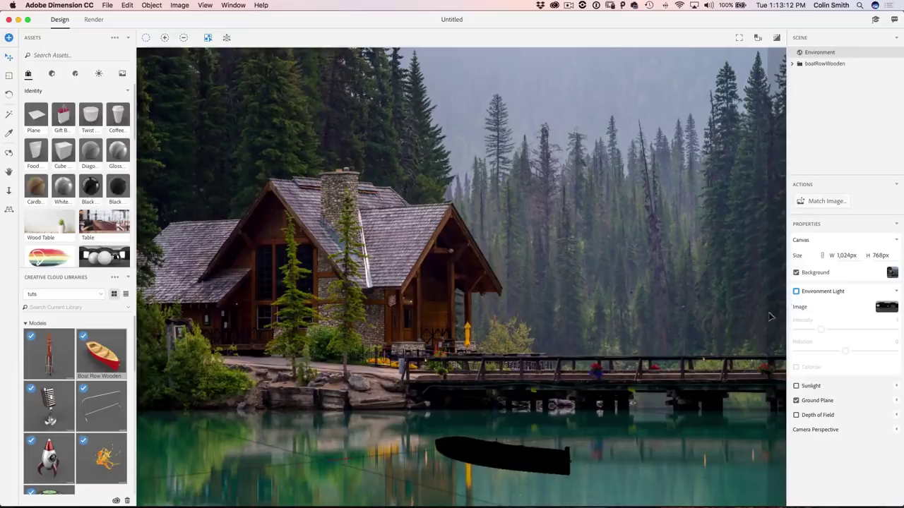
{"action": "left_click", "coordinate": [795, 292]}
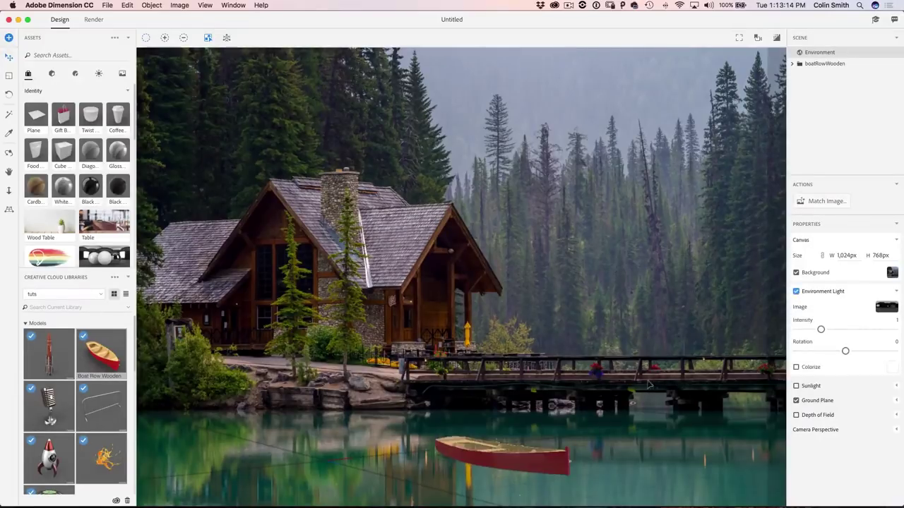
{"action": "left_click", "coordinate": [796, 387]}
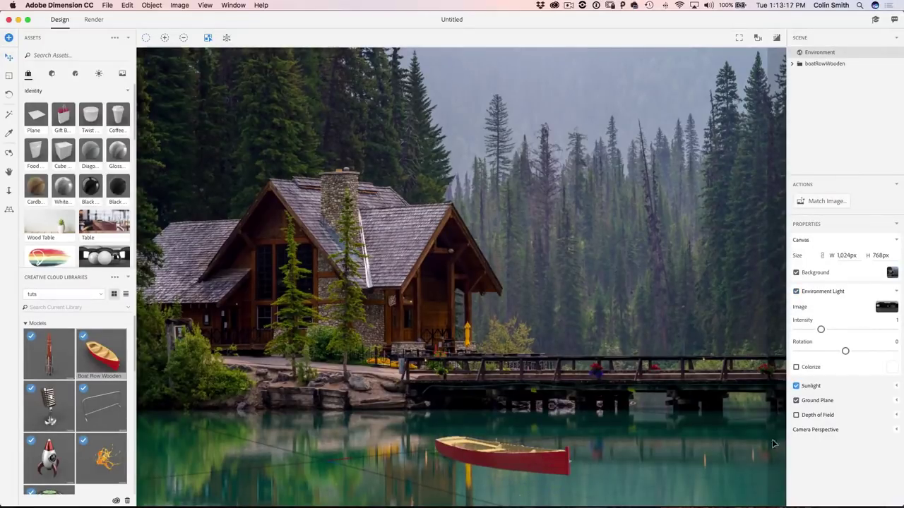
{"action": "left_click", "coordinate": [896, 386]}
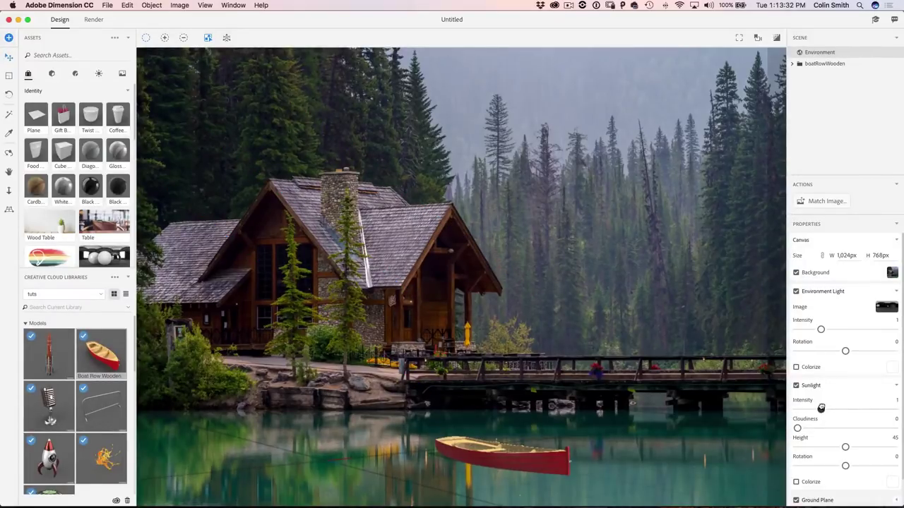
- Tune the sunlight: intensity 2.192, lower height, rotated sun, and cloudiness 0.22
{"action": "left_click_drag", "start_coordinate": [821, 408], "coordinate": [793, 429]}
{"action": "left_click_drag", "start_coordinate": [845, 447], "coordinate": [824, 446]}
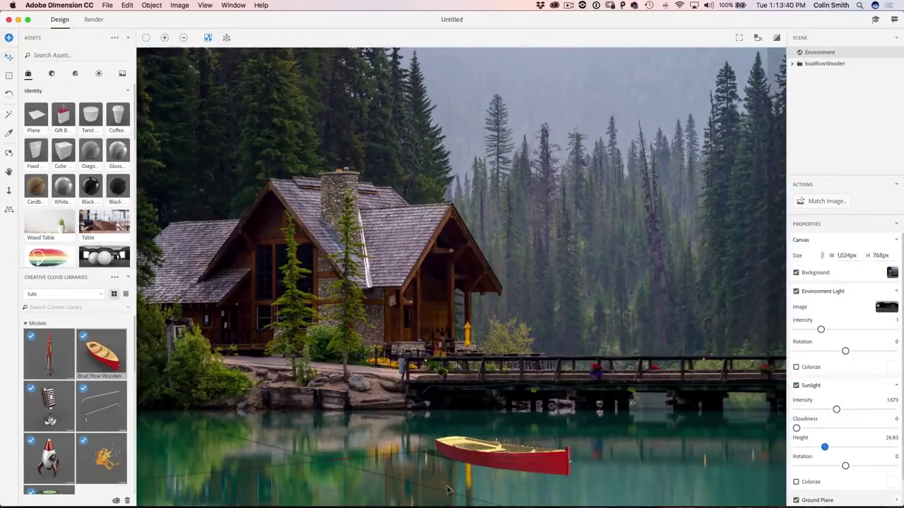
{"action": "left_click_drag", "start_coordinate": [845, 467], "coordinate": [796, 466]}
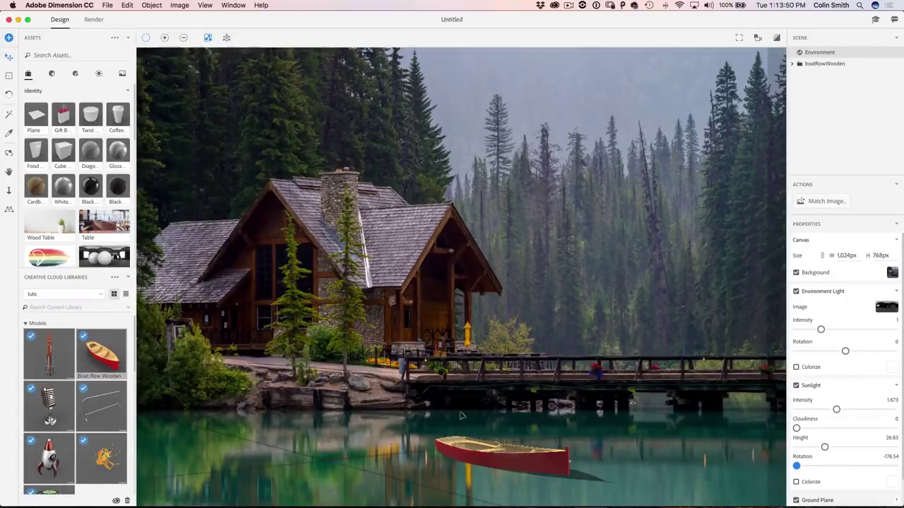
{"action": "mouse_move", "coordinate": [798, 430]}
{"action": "left_mouse_down"}
{"action": "mouse_move", "coordinate": [867, 427]}
{"action": "mouse_move", "coordinate": [811, 428]}
{"action": "left_mouse_up"}
{"action": "left_click_drag", "start_coordinate": [812, 430], "coordinate": [846, 400]}
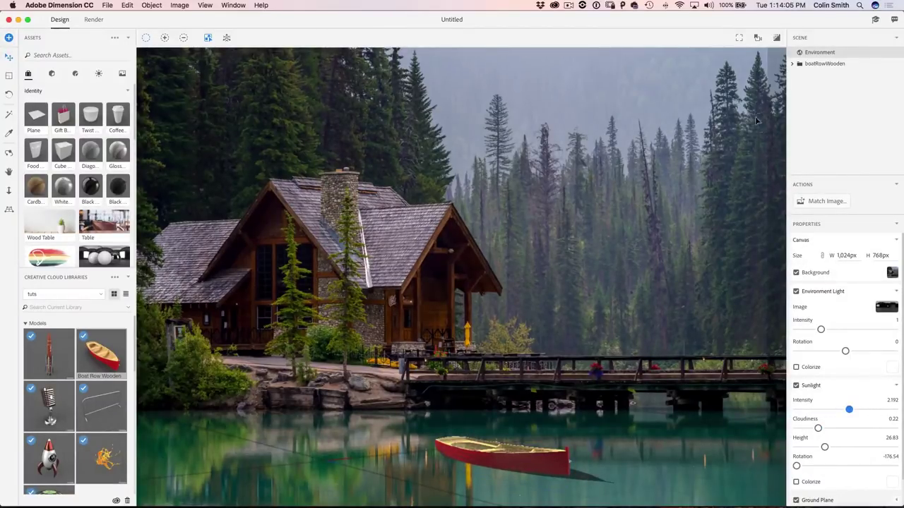
- Turn on Render Preview, dim Environment Light intensity to 0.44, and drag Rocket02 onto the canvas
{"action": "left_click", "coordinate": [777, 37]}
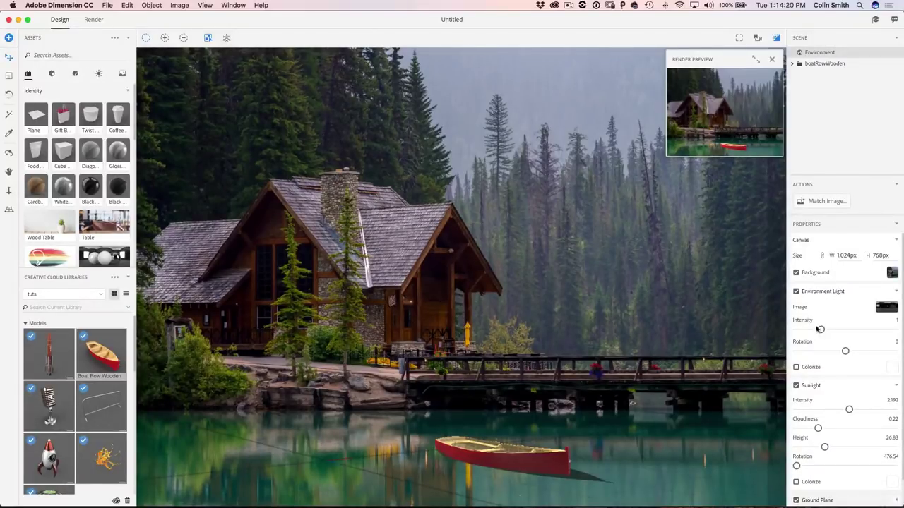
{"action": "left_click_drag", "start_coordinate": [821, 330], "coordinate": [805, 330]}
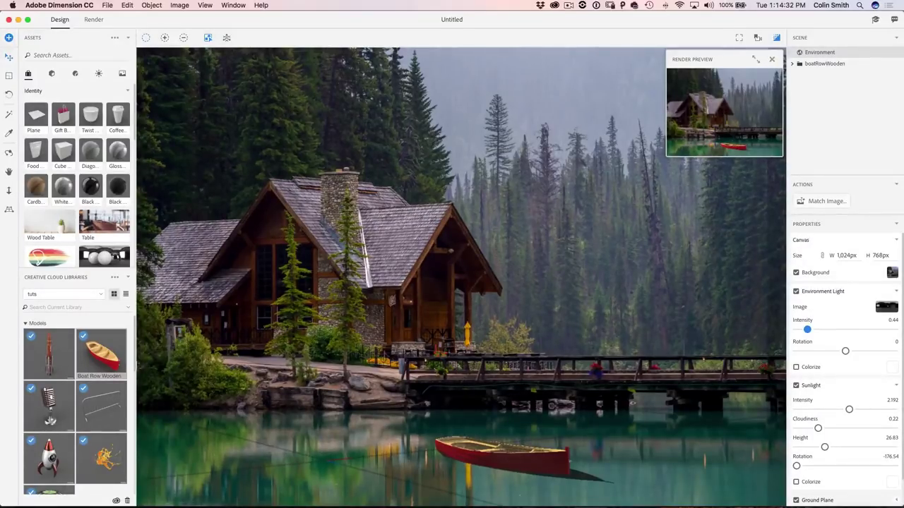
{"action": "left_click_drag", "start_coordinate": [46, 353], "coordinate": [543, 228]}
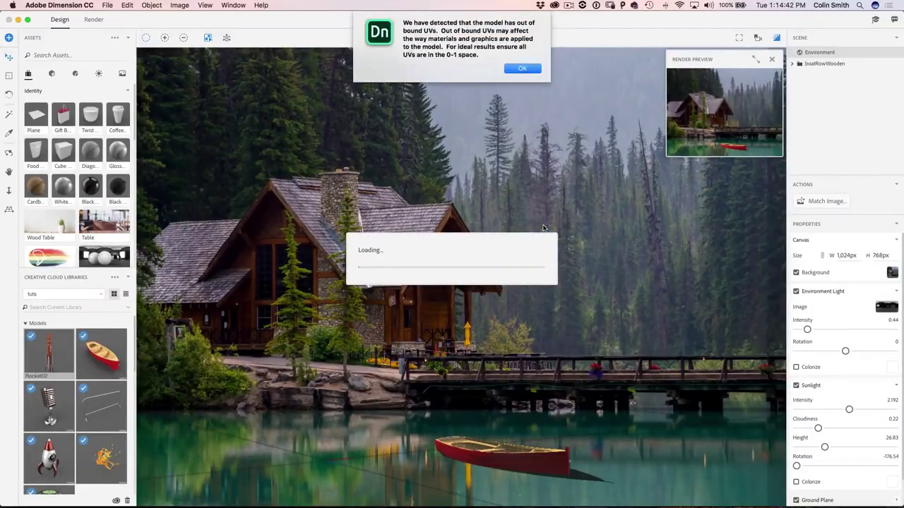
- Accept the out-of-bound UVs warning, then select boatRowWooden and rocket_02 in the Scene panel
{"action": "left_click", "coordinate": [522, 67]}
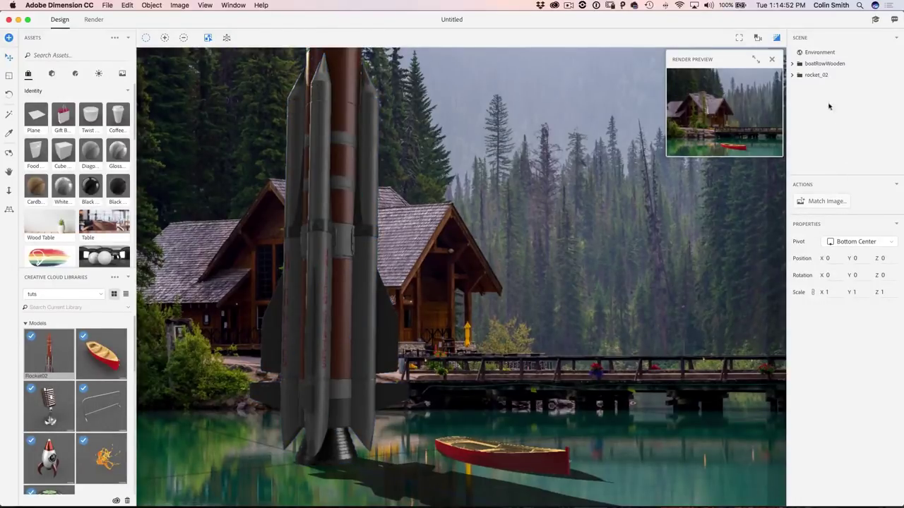
{"action": "left_click", "coordinate": [818, 63]}
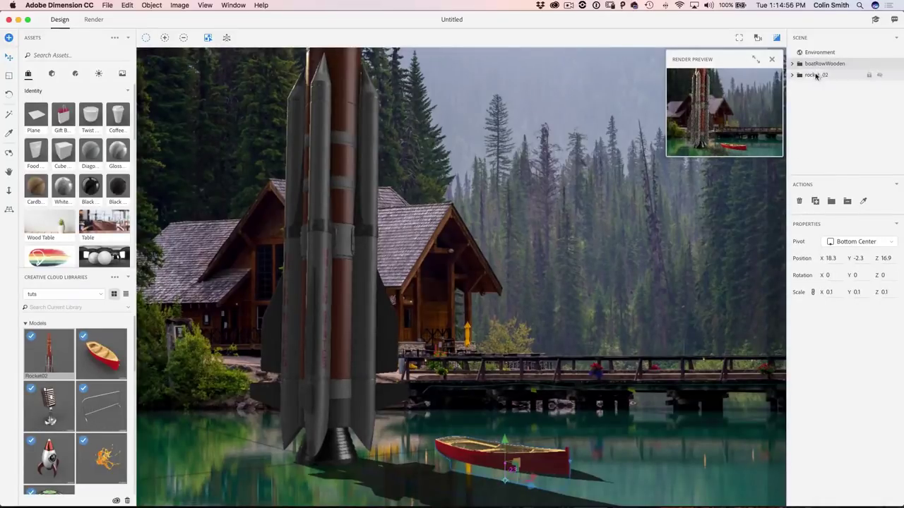
{"action": "left_click", "coordinate": [816, 75]}
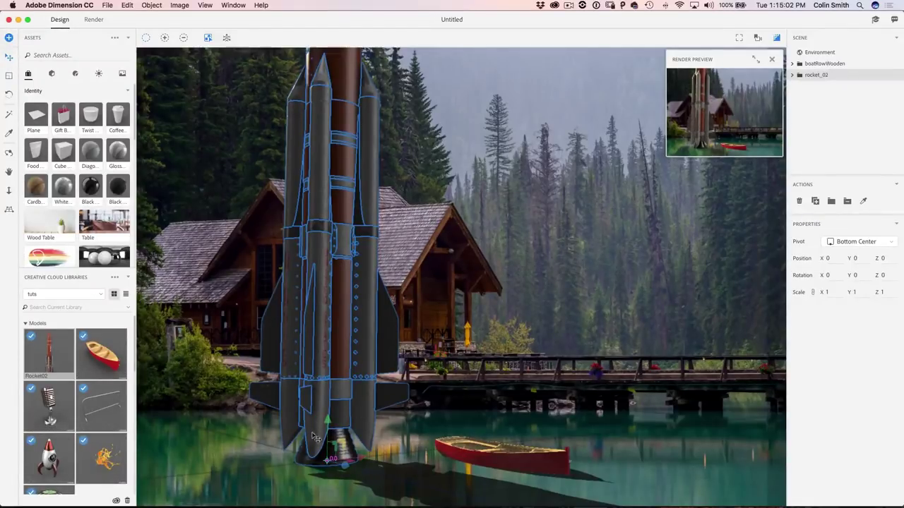
- Drag the rocket's gizmo arrows to stand it on the dock right of the cabin, behind the boat
{"action": "left_click_drag", "start_coordinate": [367, 457], "coordinate": [706, 275]}
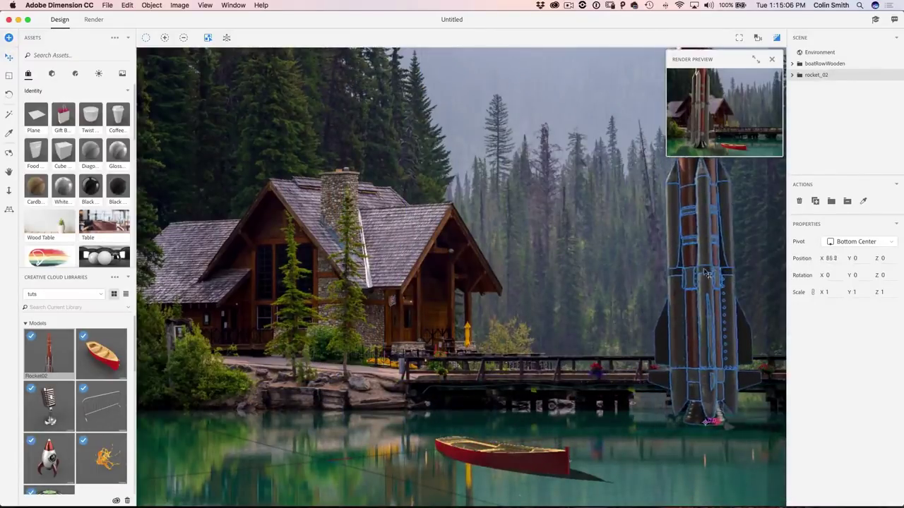
{"action": "mouse_move", "coordinate": [716, 424]}
{"action": "left_mouse_down"}
{"action": "mouse_move", "coordinate": [655, 418]}
{"action": "mouse_move", "coordinate": [576, 428]}
{"action": "mouse_move", "coordinate": [699, 422]}
{"action": "left_mouse_up"}
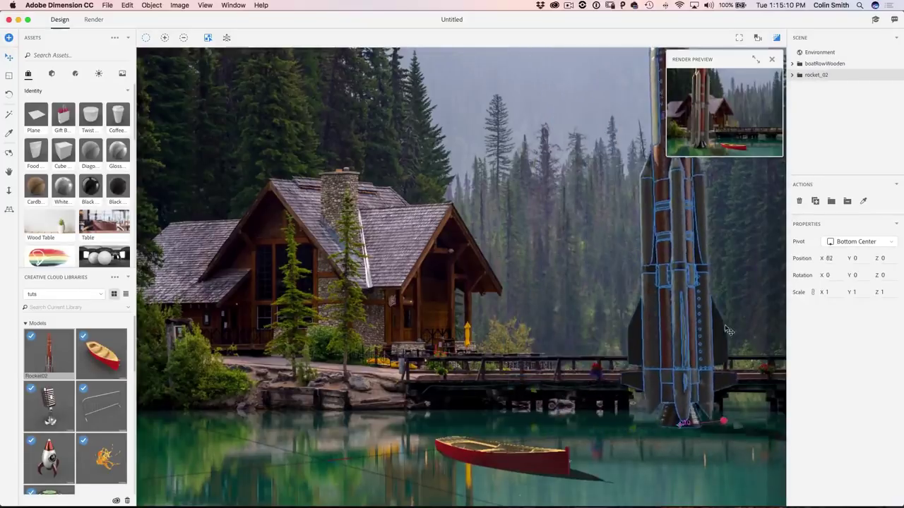
{"action": "left_click_drag", "start_coordinate": [729, 331], "coordinate": [718, 410]}
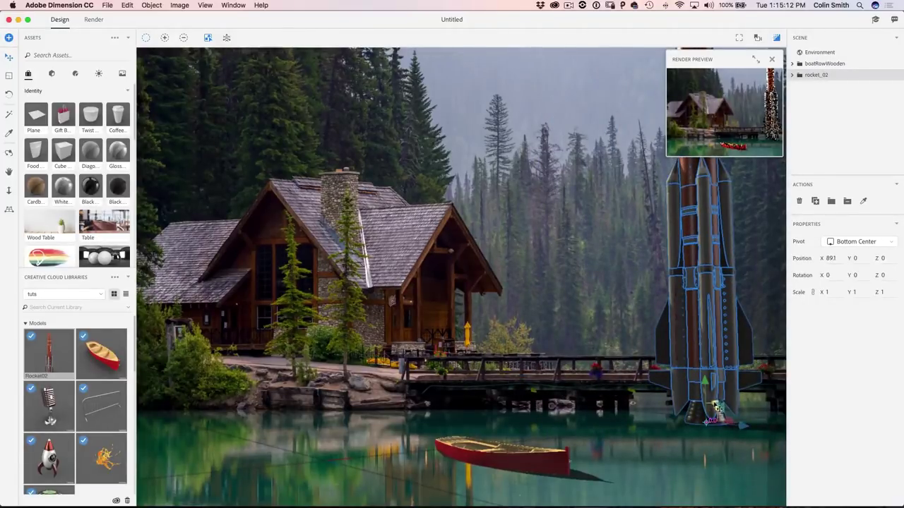
{"action": "mouse_move", "coordinate": [705, 382]}
{"action": "left_mouse_down"}
{"action": "mouse_move", "coordinate": [704, 414]}
{"action": "mouse_move", "coordinate": [705, 371]}
{"action": "left_mouse_up"}
{"action": "left_click_drag", "start_coordinate": [737, 425], "coordinate": [487, 368]}
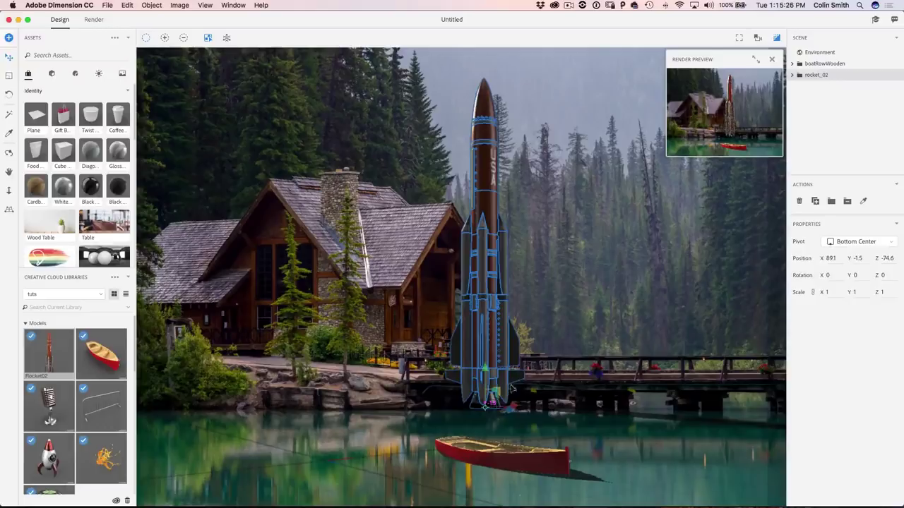
{"action": "left_click_drag", "start_coordinate": [514, 408], "coordinate": [531, 396]}
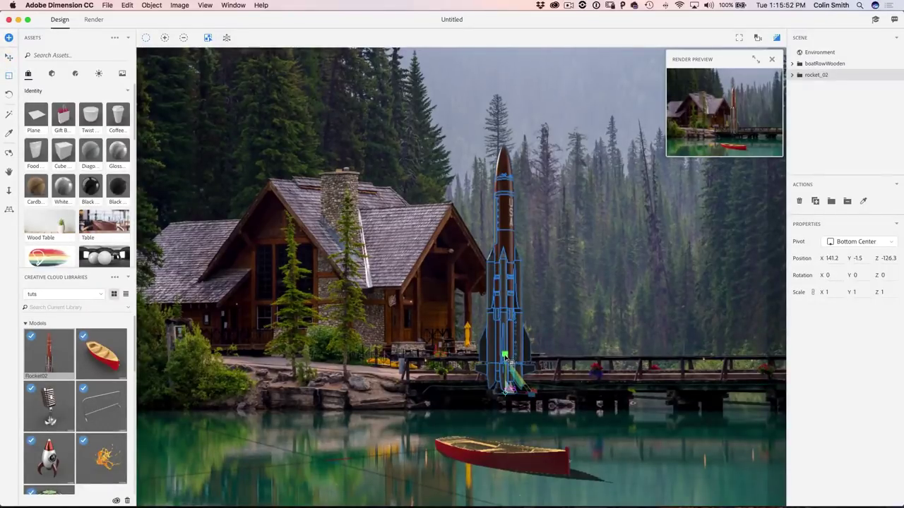
- Scale the rocket up to 1.4 and nudge it toward the camera to Z -119.4
{"action": "left_click_drag", "start_coordinate": [506, 388], "coordinate": [703, 261]}
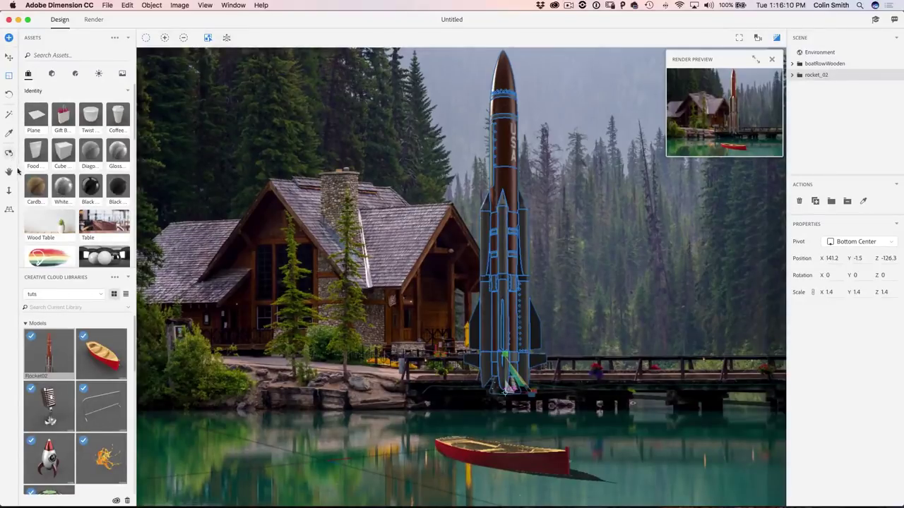
{"action": "left_click", "coordinate": [9, 56]}
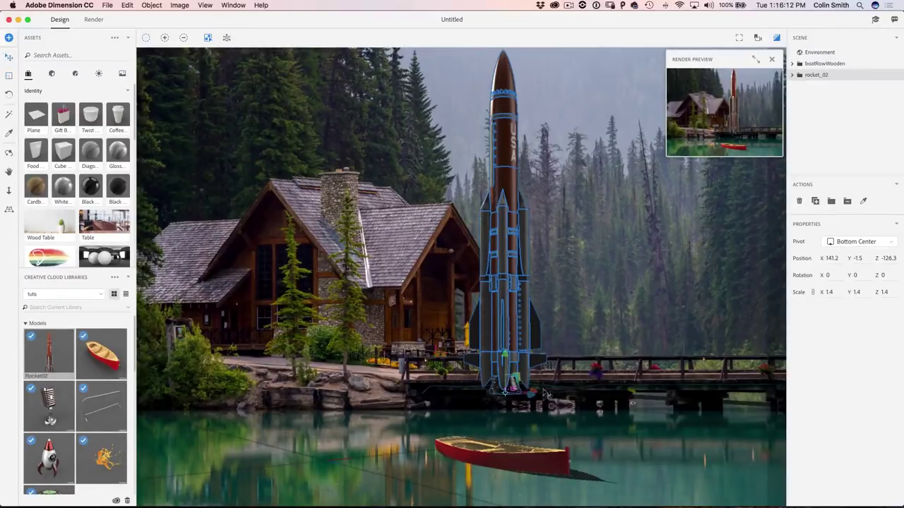
{"action": "mouse_move", "coordinate": [533, 399]}
{"action": "left_mouse_down"}
{"action": "mouse_move", "coordinate": [555, 399]}
{"action": "mouse_move", "coordinate": [545, 399]}
{"action": "left_mouse_up"}
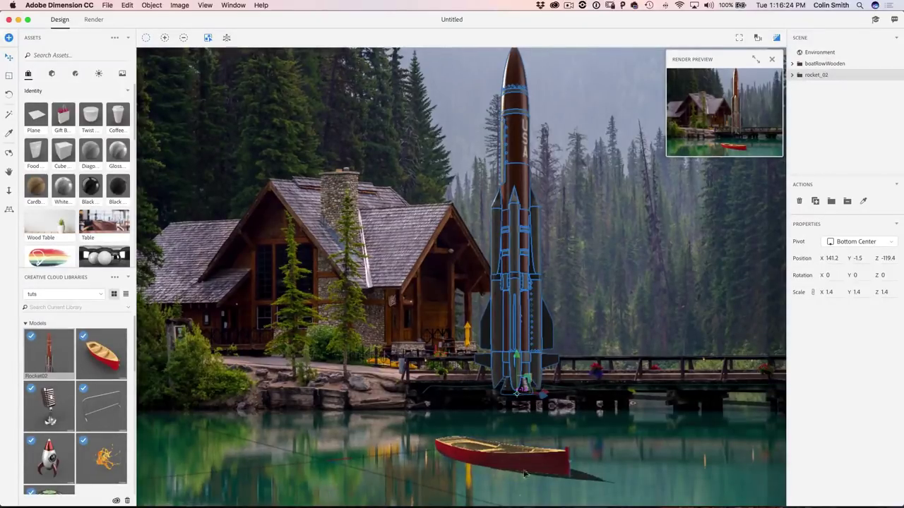
- Select the environment and bring up its Ground Plane settings
{"action": "left_click", "coordinate": [816, 53]}
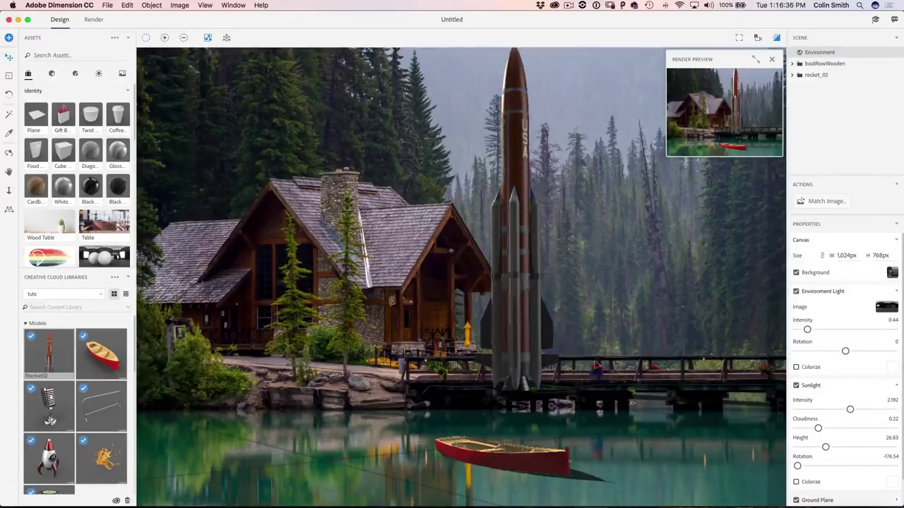
{"action": "left_click", "coordinate": [896, 241]}
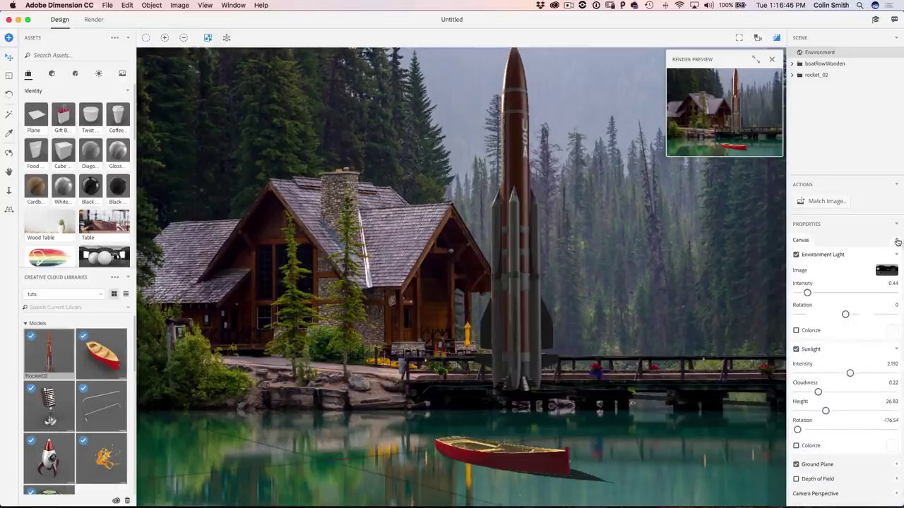
{"action": "left_click", "coordinate": [895, 256]}
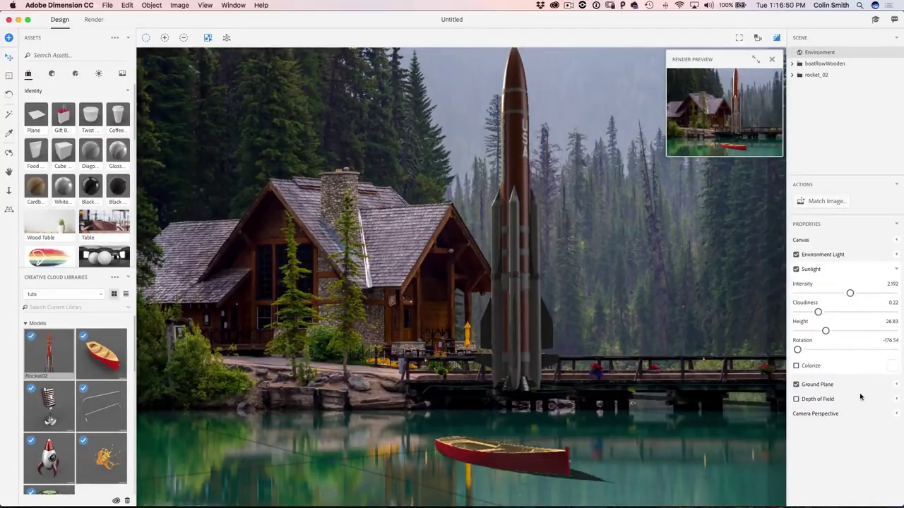
{"action": "left_click", "coordinate": [895, 385]}
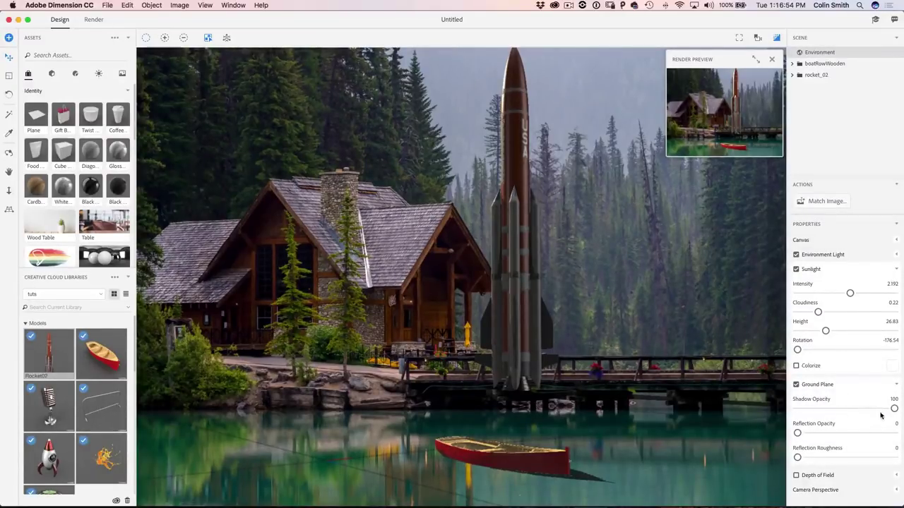
- Lighten the ground shadow and add a lake reflection at opacity 56 and roughness 0.12
{"action": "left_click_drag", "start_coordinate": [892, 408], "coordinate": [781, 410]}
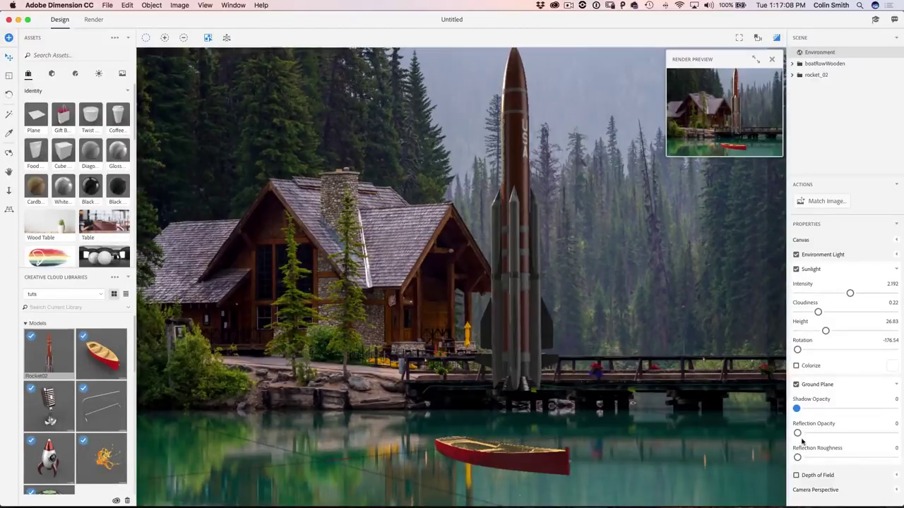
{"action": "left_click_drag", "start_coordinate": [797, 434], "coordinate": [850, 434]}
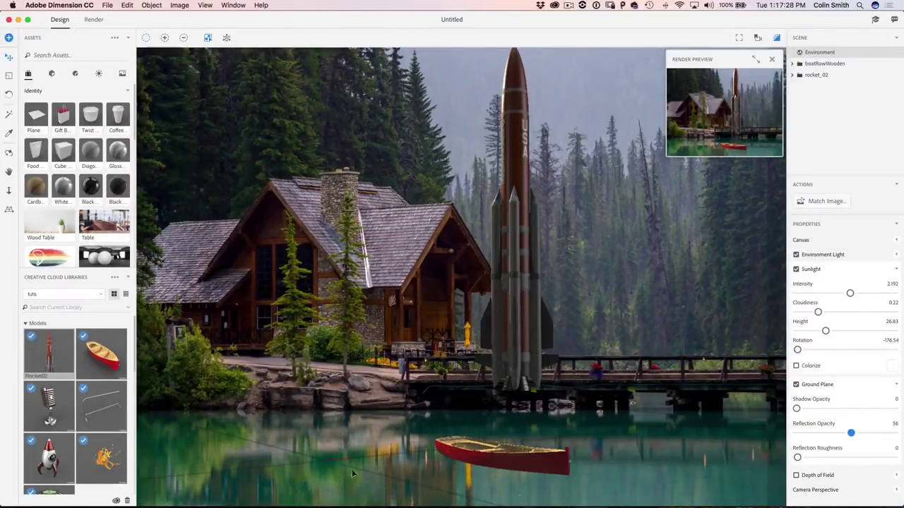
{"action": "left_click_drag", "start_coordinate": [797, 457], "coordinate": [807, 456]}
{"action": "left_click", "coordinate": [896, 477]}
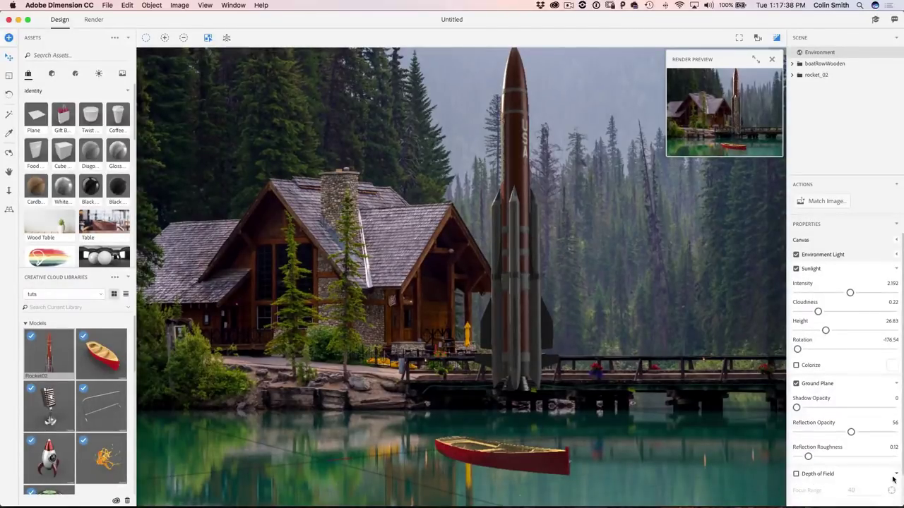
- Try a depth-of-field blur focused on the red boat with stronger blur, then switch it off
{"action": "left_click", "coordinate": [797, 417]}
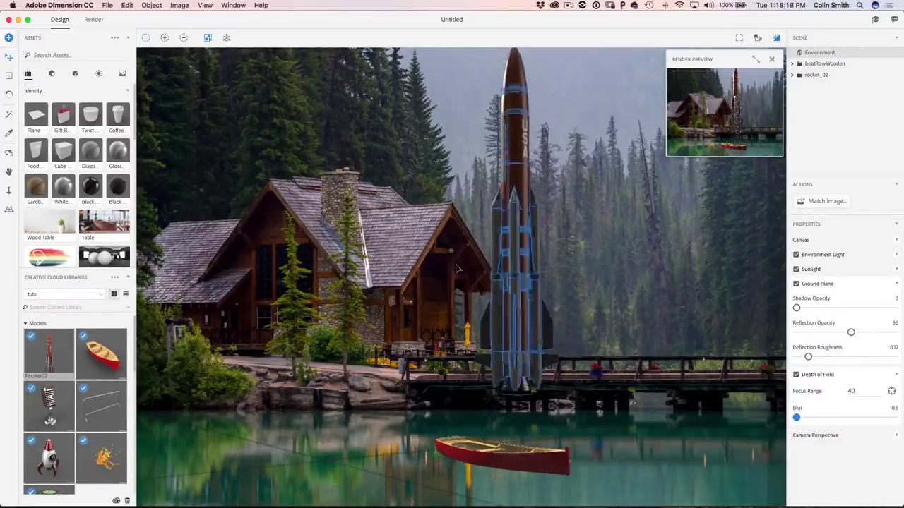
{"action": "left_click", "coordinate": [891, 390]}
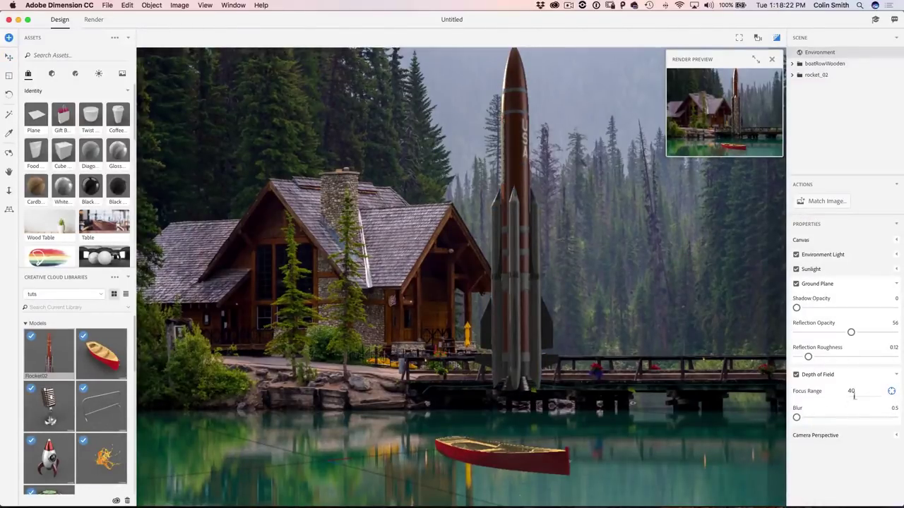
{"action": "left_click", "coordinate": [548, 470]}
{"action": "left_click_drag", "start_coordinate": [796, 417], "coordinate": [830, 416]}
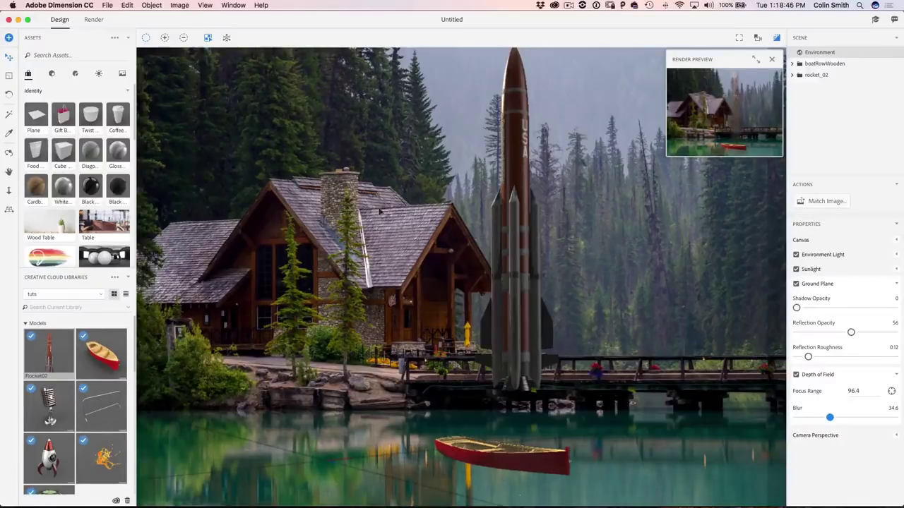
{"action": "left_click", "coordinate": [795, 374]}
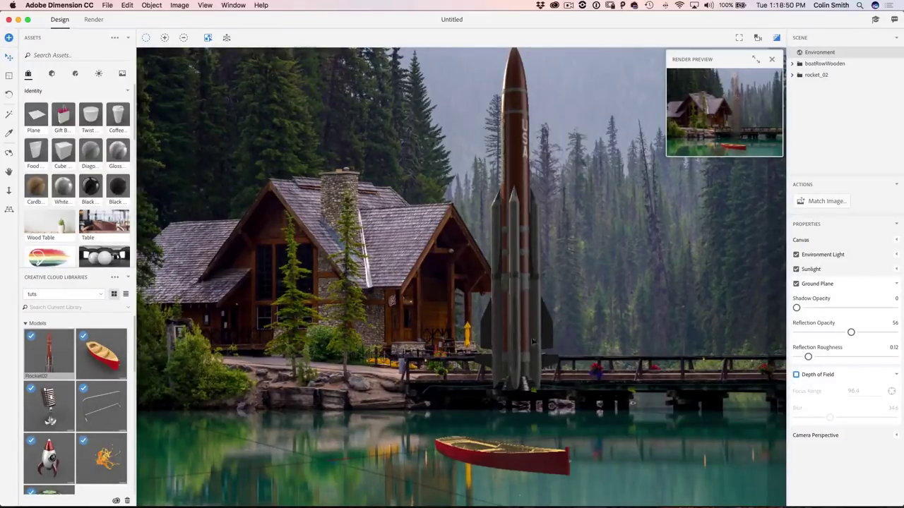
{"action": "left_click", "coordinate": [896, 435]}
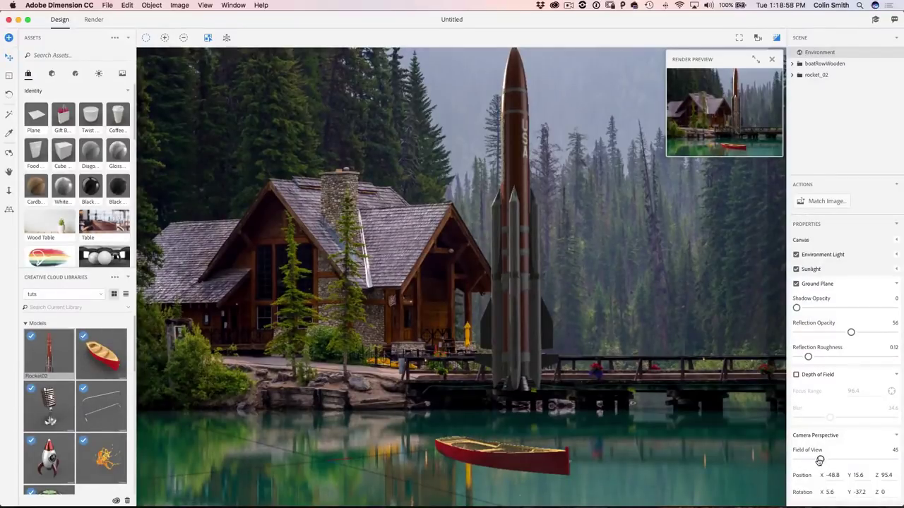
{"action": "mouse_move", "coordinate": [820, 459]}
{"action": "left_mouse_down"}
{"action": "mouse_move", "coordinate": [809, 458]}
{"action": "mouse_move", "coordinate": [849, 456]}
{"action": "mouse_move", "coordinate": [821, 457]}
{"action": "left_mouse_up"}
- Browse the Materials and Lights assets, expand the rocket and boat parts, and enter the Render workspace
{"action": "left_click", "coordinate": [75, 74]}
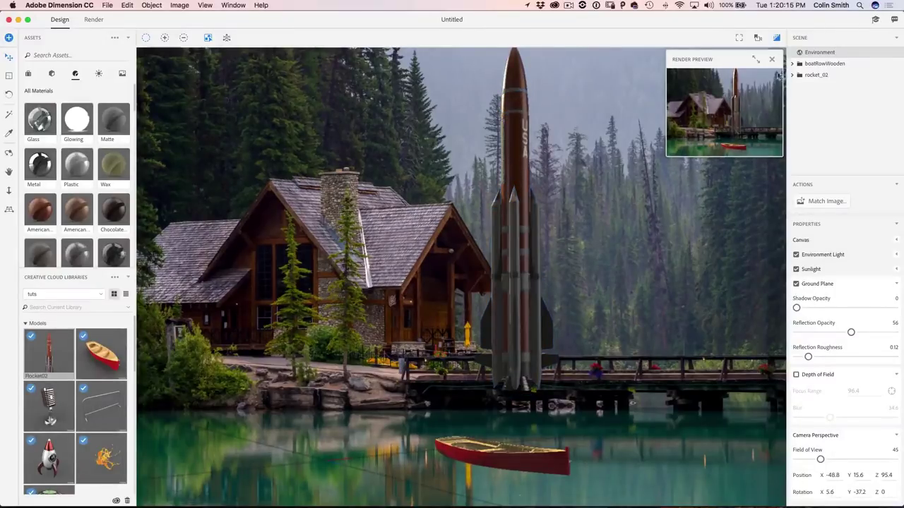
{"action": "left_click", "coordinate": [791, 74]}
{"action": "left_click", "coordinate": [791, 63]}
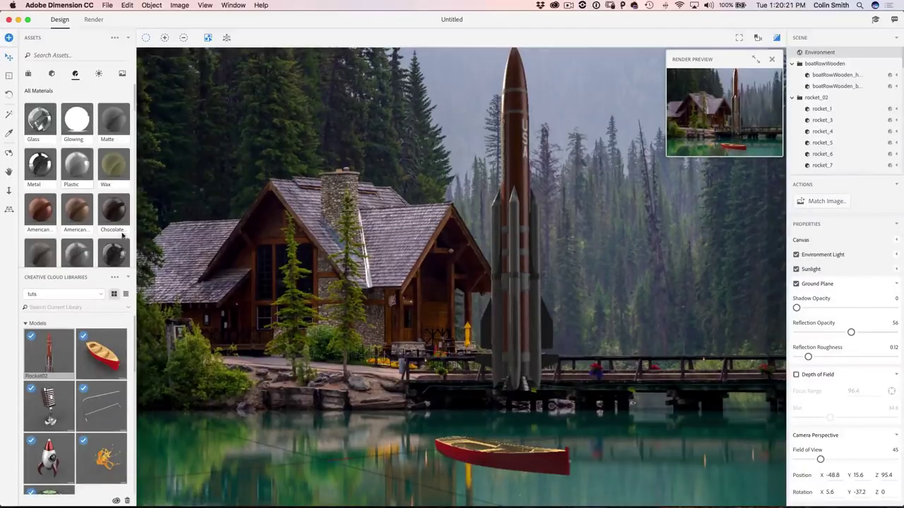
{"action": "left_click_drag", "start_coordinate": [133, 88], "coordinate": [150, 256]}
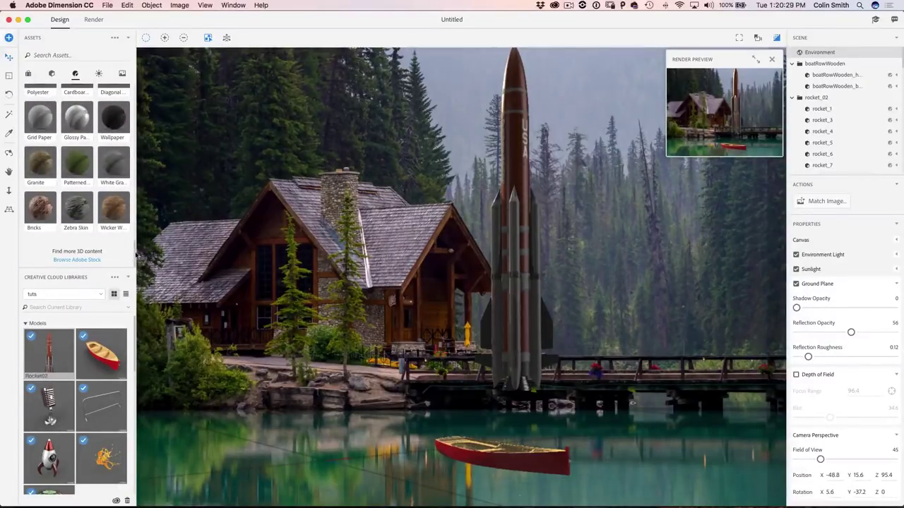
{"action": "left_click_drag", "start_coordinate": [136, 256], "coordinate": [130, 89]}
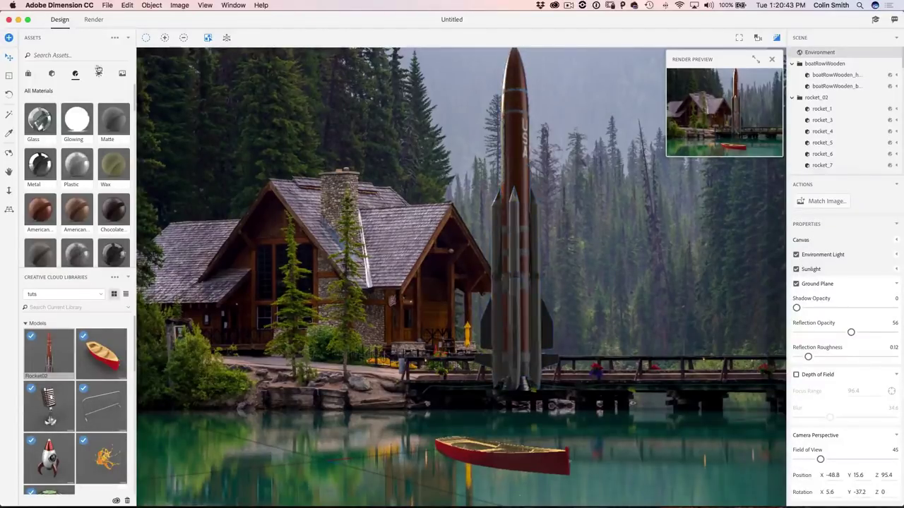
{"action": "left_click", "coordinate": [99, 75]}
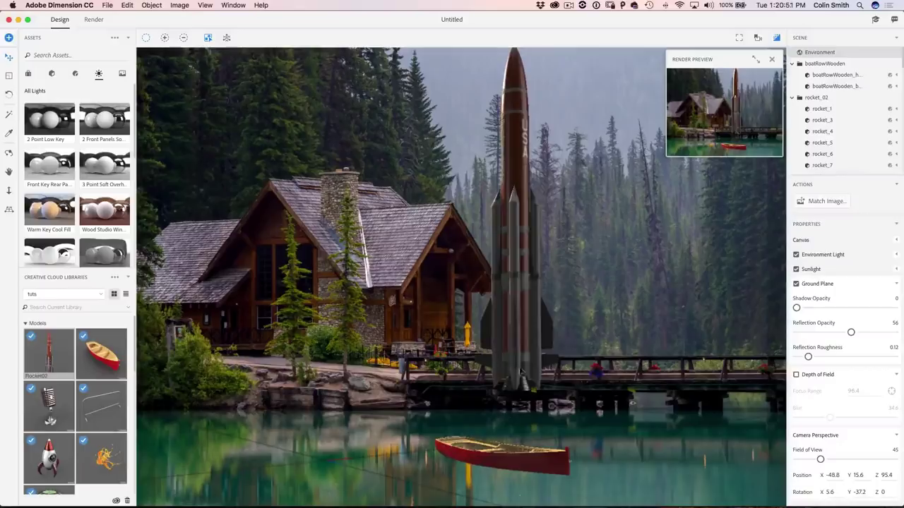
{"action": "left_click", "coordinate": [93, 20]}
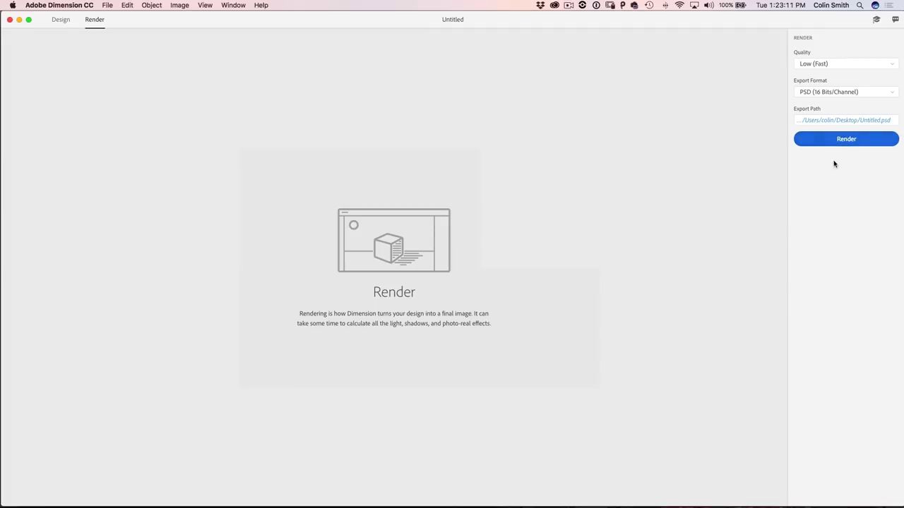
- Start a Low (Fast) PSD render, then stop it and return to the Design workspace
{"action": "left_click", "coordinate": [849, 144]}
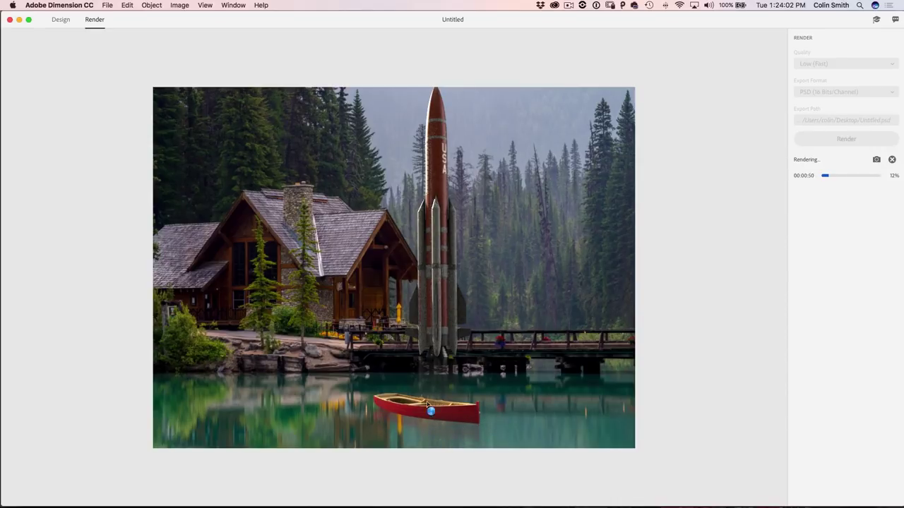
{"action": "left_click", "coordinate": [61, 20]}
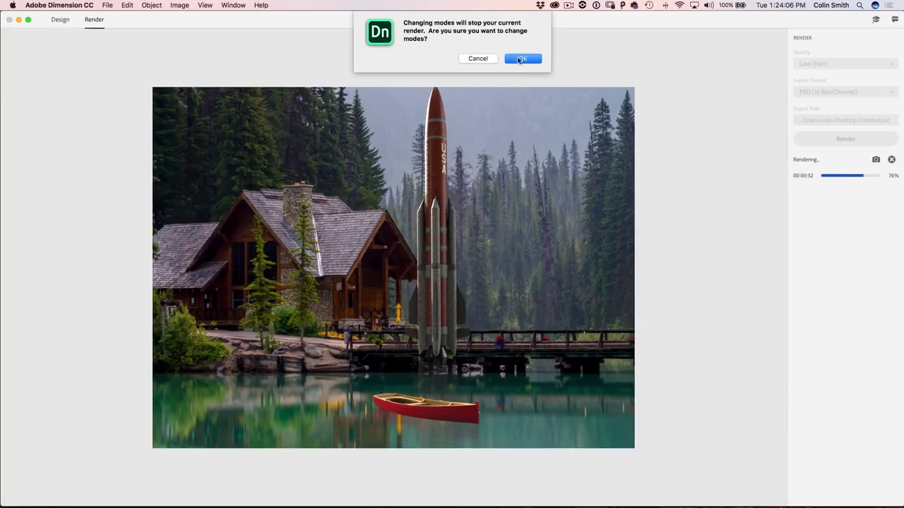
{"action": "left_click", "coordinate": [521, 58]}
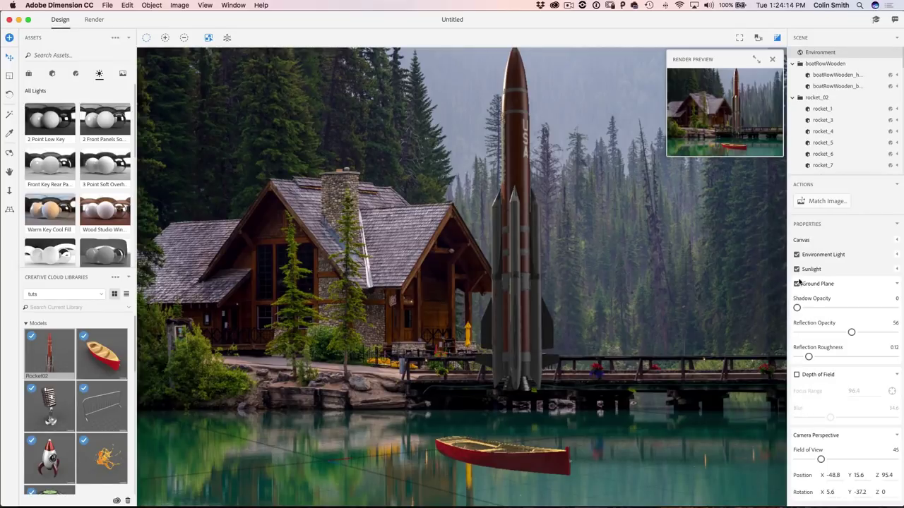
- Raise the ground plane reflection opacity from 56 to 91
{"action": "left_click_drag", "start_coordinate": [852, 332], "coordinate": [885, 331]}
- Render the lake scene fresh to Untitled.psd and open the result in Photoshop
{"action": "left_click", "coordinate": [93, 20]}
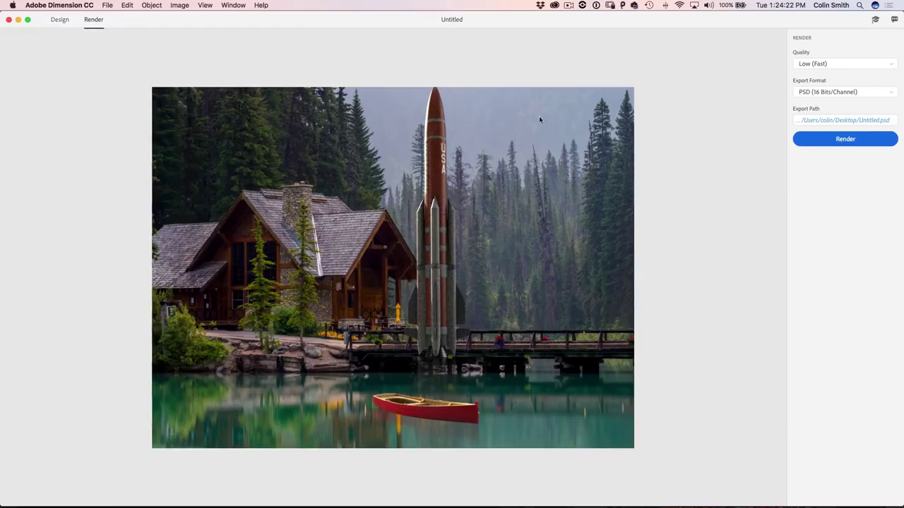
{"action": "left_click", "coordinate": [825, 144]}
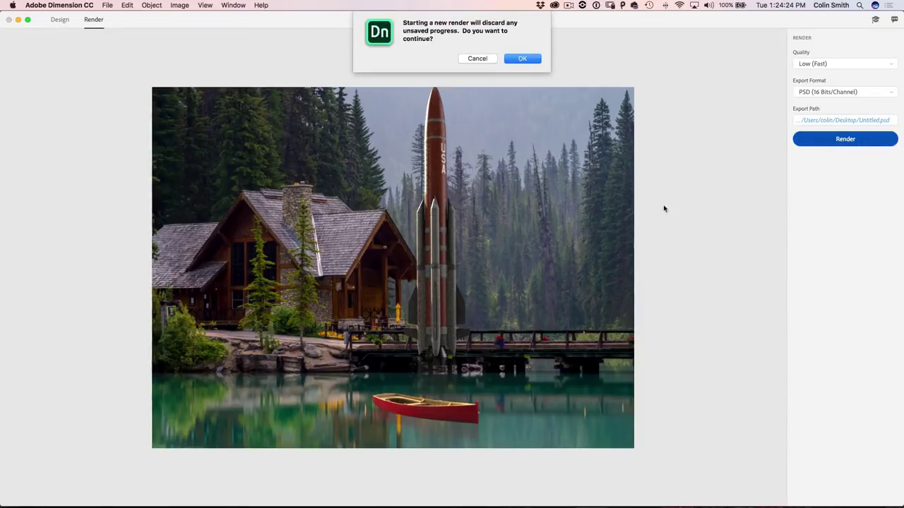
{"action": "left_click", "coordinate": [529, 60]}
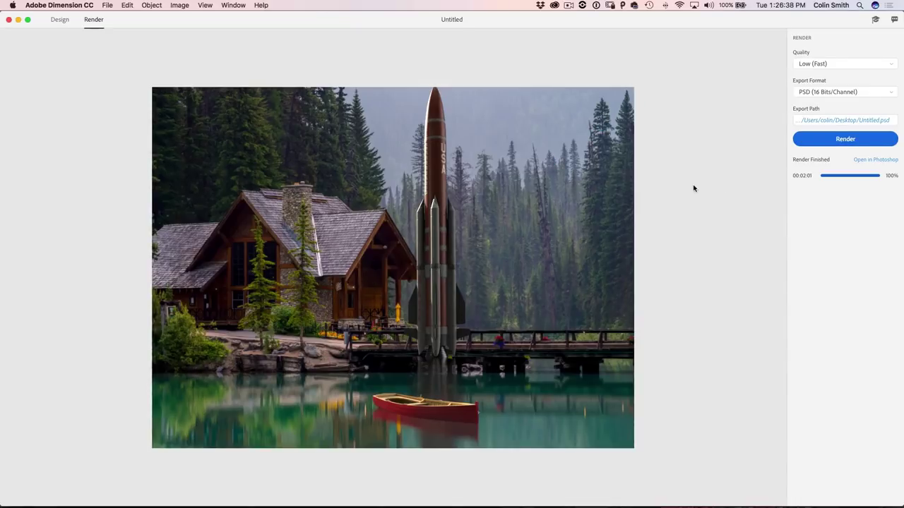
{"action": "left_click", "coordinate": [873, 160]}
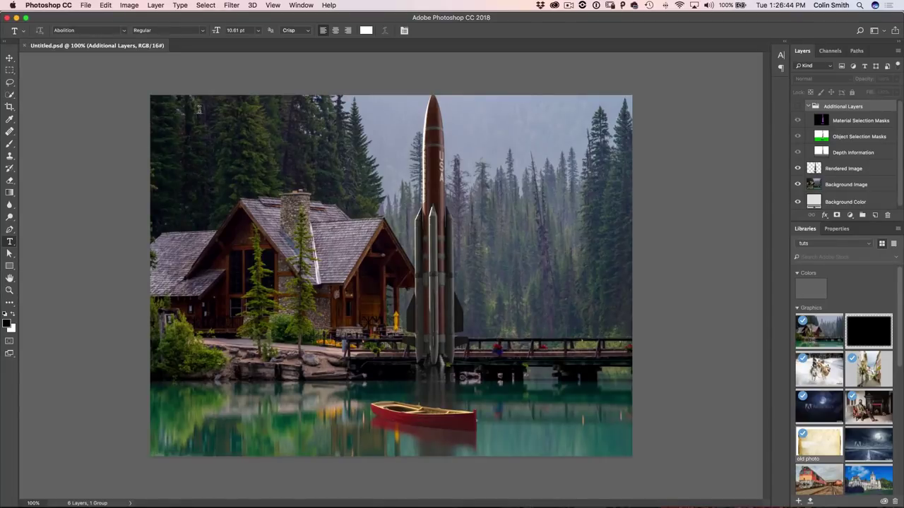
{"action": "key", "text": "v"}
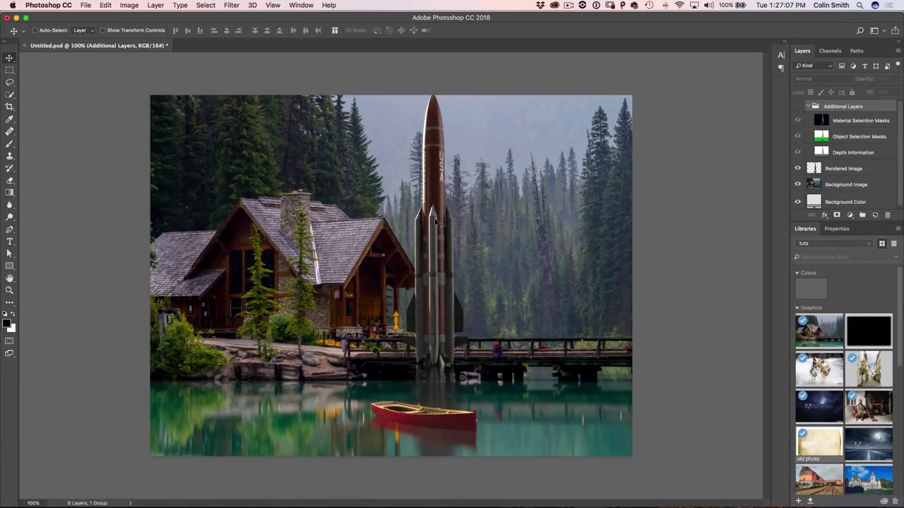
{"action": "left_click", "coordinate": [797, 168]}
{"action": "left_click", "coordinate": [797, 169]}
{"action": "left_click", "coordinate": [797, 184]}
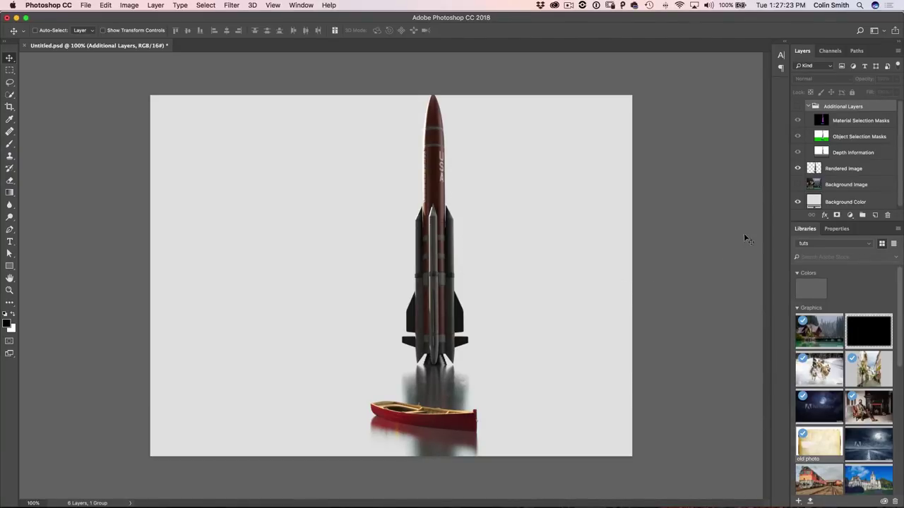
{"action": "left_click", "coordinate": [798, 184]}
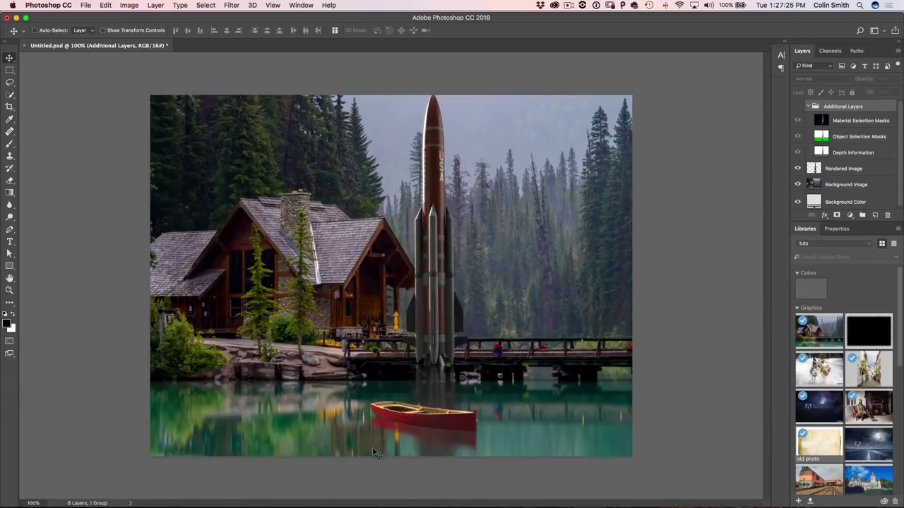
- Hide the mask passes to view the Depth Information map, then show Material Selection Masks again
{"action": "left_click", "coordinate": [798, 107]}
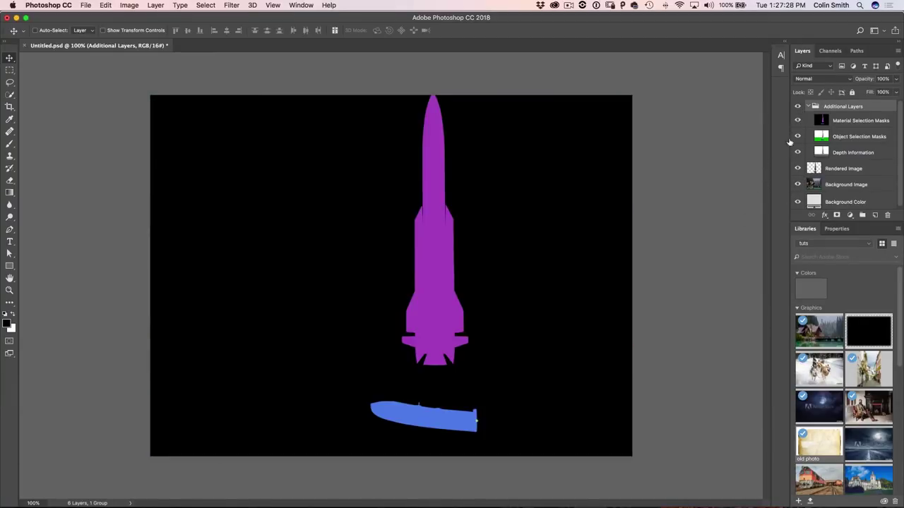
{"action": "left_click", "coordinate": [849, 124]}
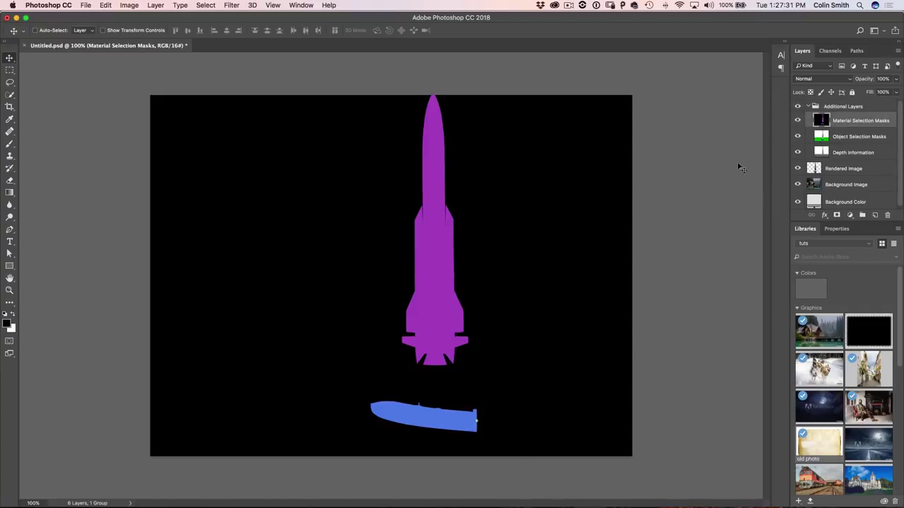
{"action": "left_click", "coordinate": [798, 120]}
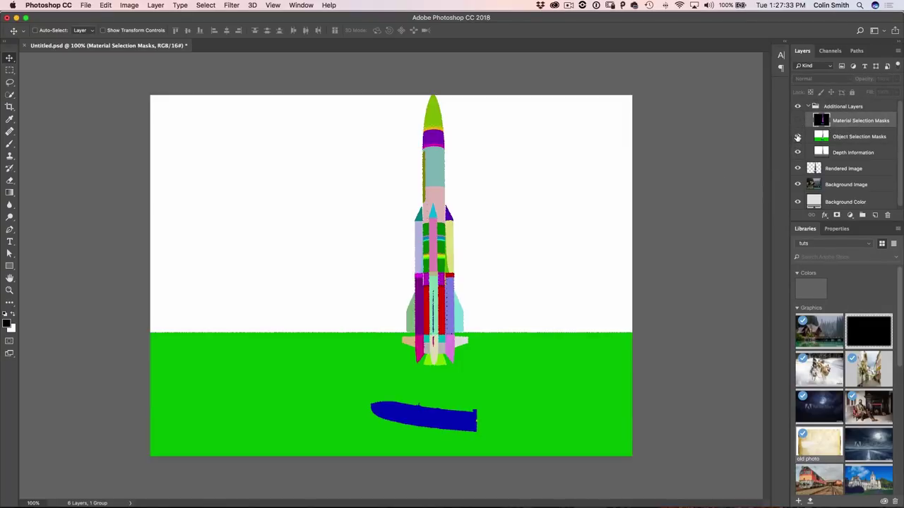
{"action": "left_click", "coordinate": [830, 138]}
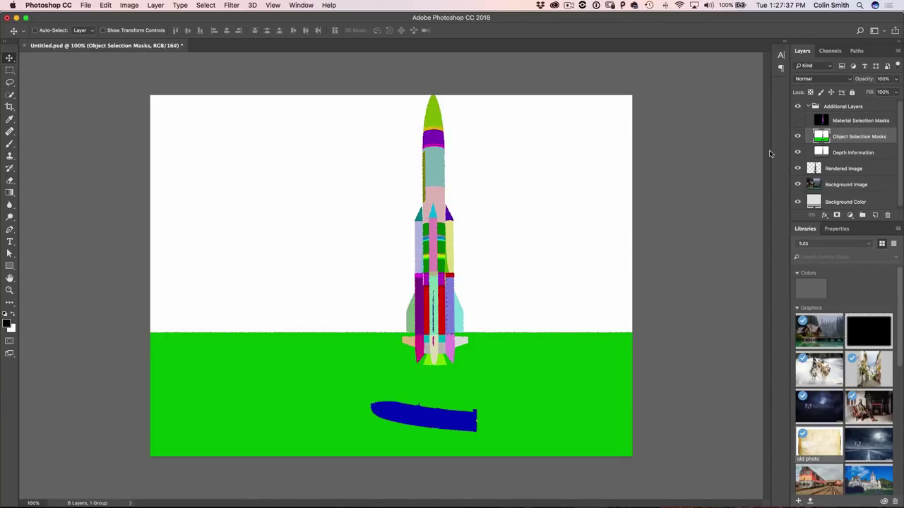
{"action": "left_click", "coordinate": [798, 121]}
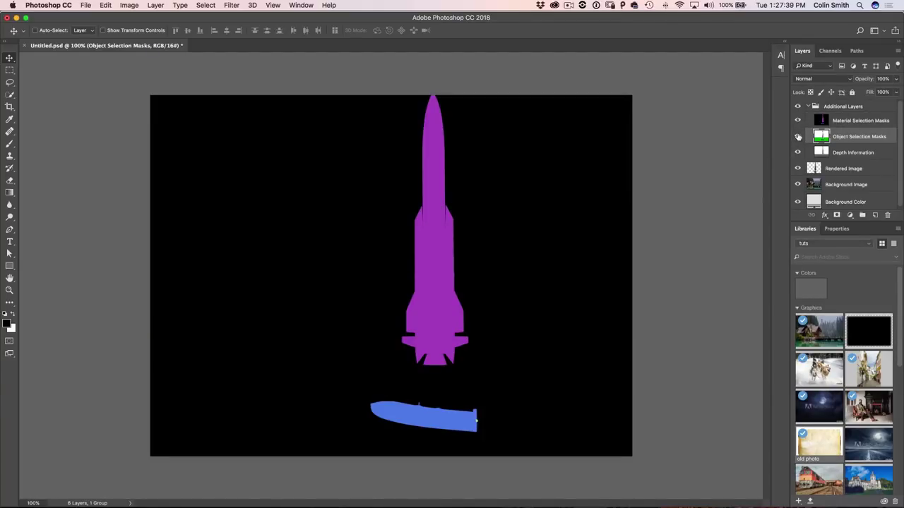
{"action": "left_click", "coordinate": [798, 136]}
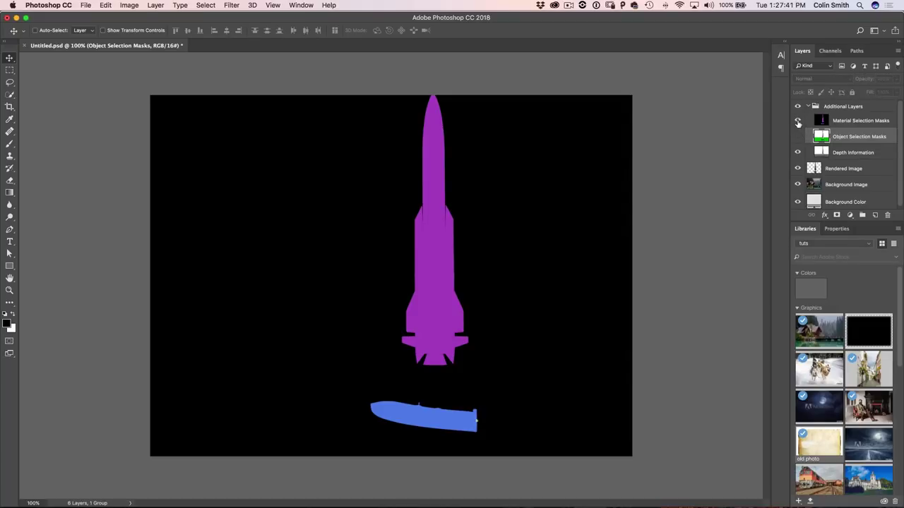
{"action": "left_click", "coordinate": [797, 121]}
{"action": "left_click", "coordinate": [848, 153]}
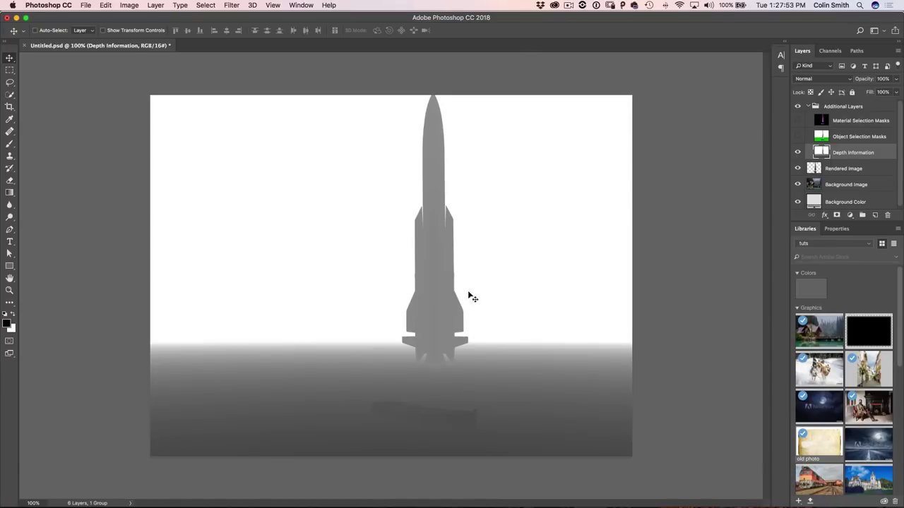
{"action": "left_click", "coordinate": [798, 121]}
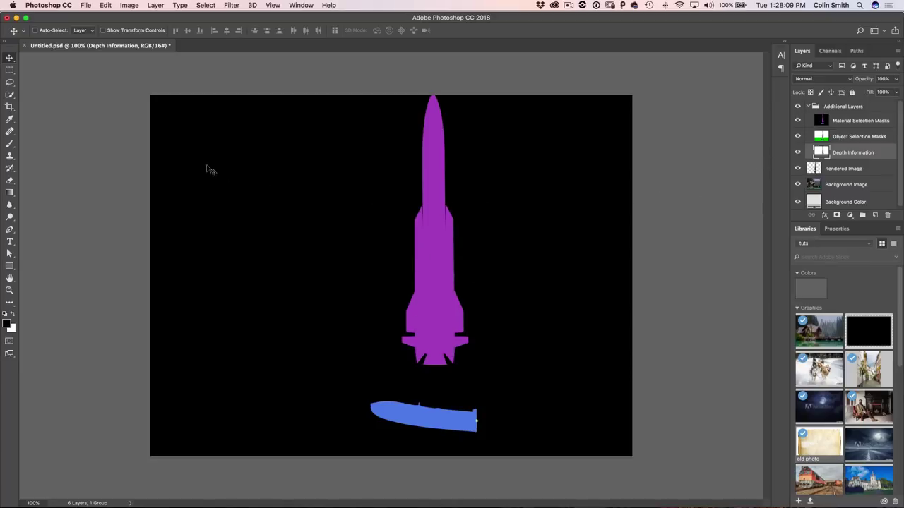
- Use the Magic Wand on the Material Selection Masks layer to select the purple rocket
{"action": "left_click", "coordinate": [11, 95]}
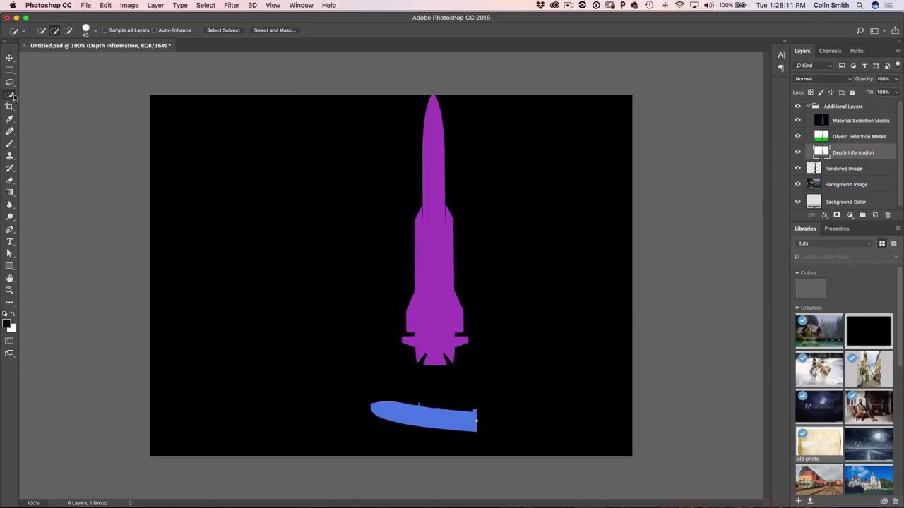
{"action": "right_click", "coordinate": [11, 95]}
{"action": "left_click", "coordinate": [44, 106]}
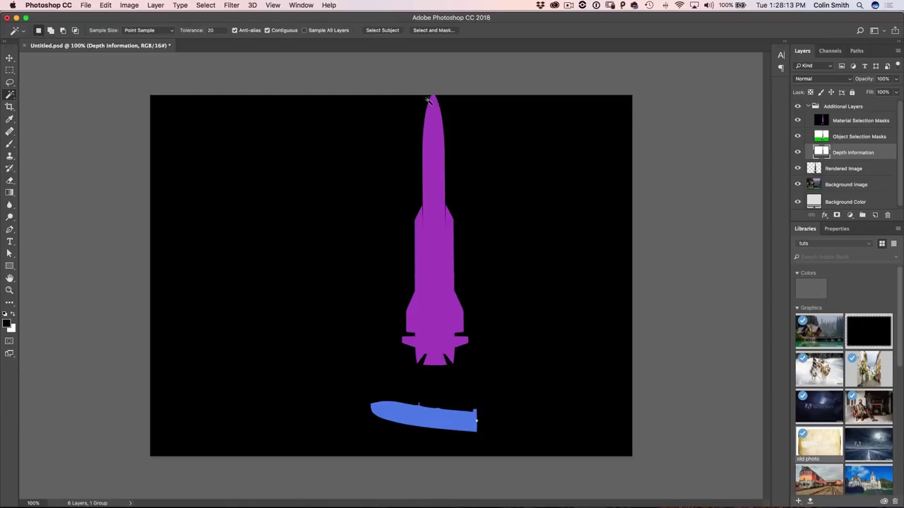
{"action": "left_click", "coordinate": [852, 121]}
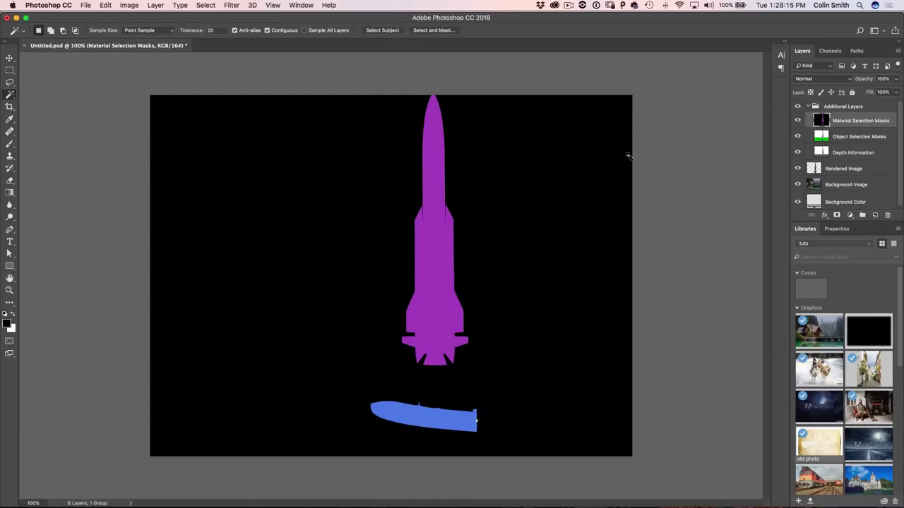
{"action": "left_click", "coordinate": [433, 157]}
- Save the selection as channel 'rocket', deselect, and hide the Additional Layers group
{"action": "left_click", "coordinate": [206, 6]}
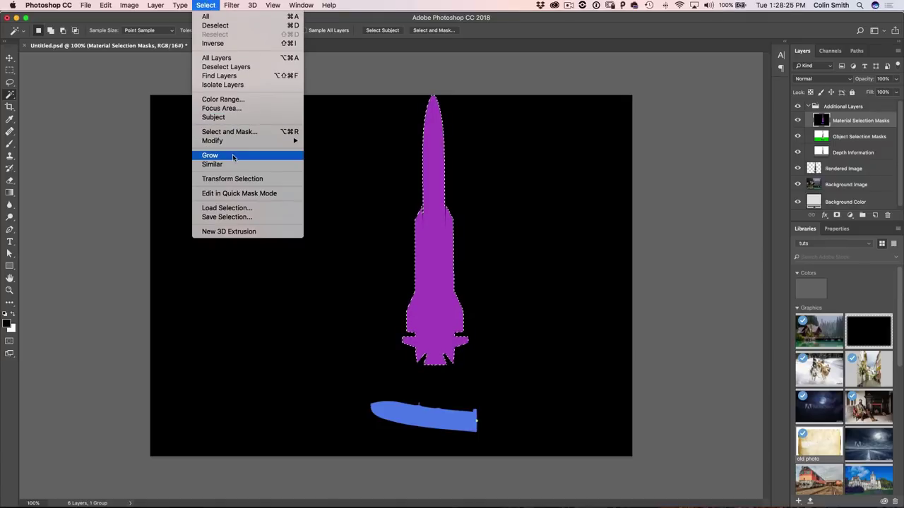
{"action": "left_click", "coordinate": [237, 217]}
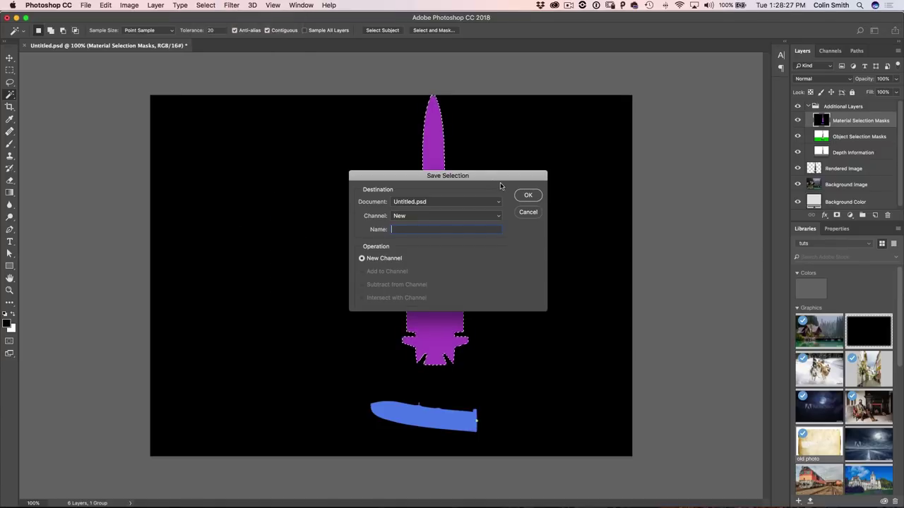
{"action": "type", "text": "rocket"}
{"action": "left_click", "coordinate": [528, 195]}
{"action": "key", "text": "super+d"}
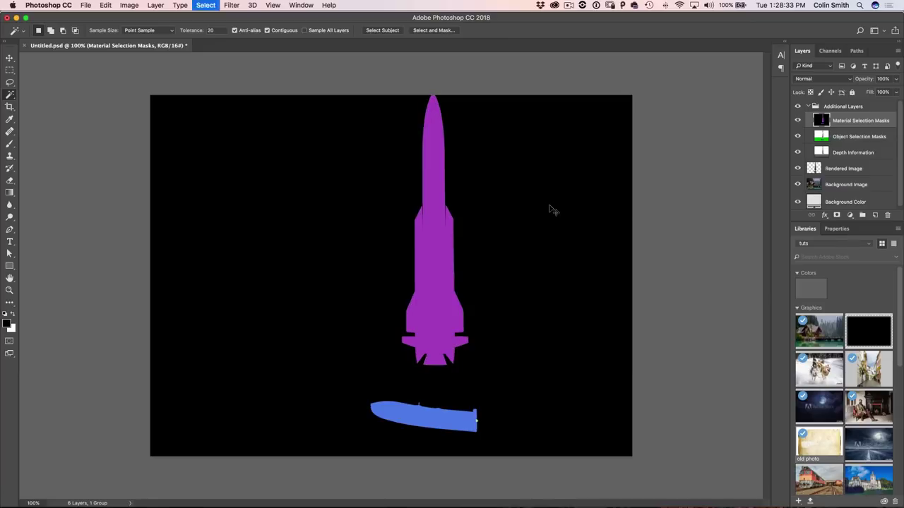
{"action": "left_click", "coordinate": [797, 106]}
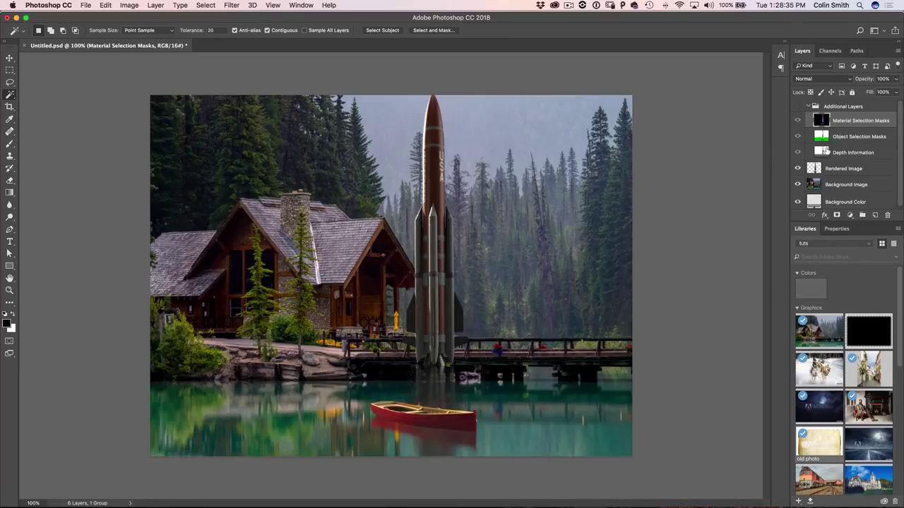
- Add a layer mask to Rendered Image and zoom to 200% on the house and dock
{"action": "left_click", "coordinate": [841, 169]}
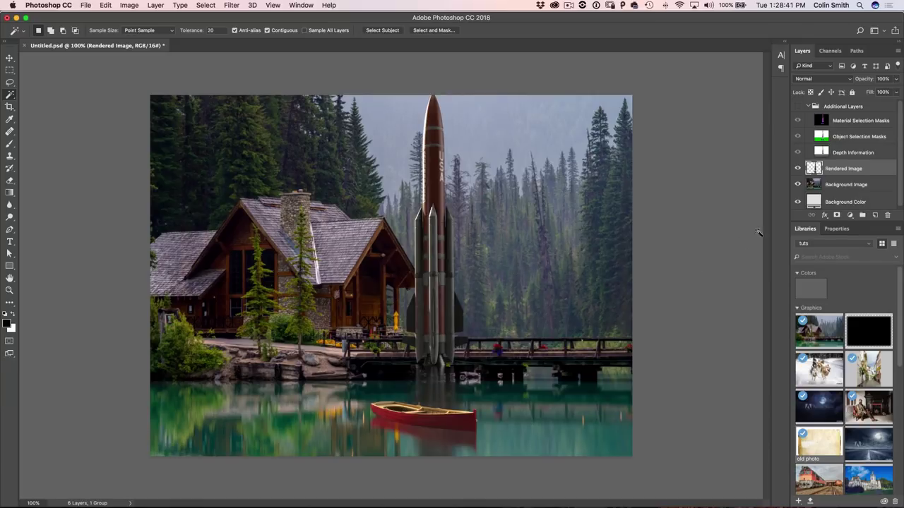
{"action": "left_click", "coordinate": [836, 216]}
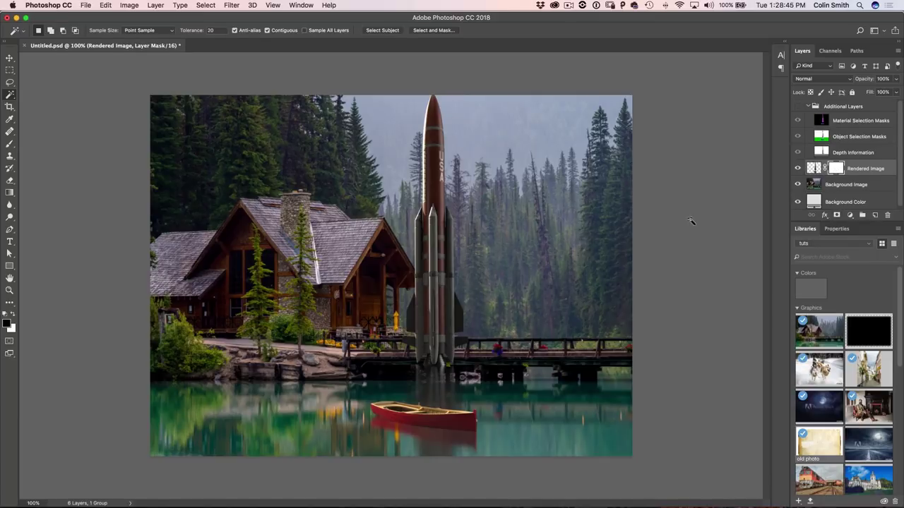
{"action": "key", "text": "b"}
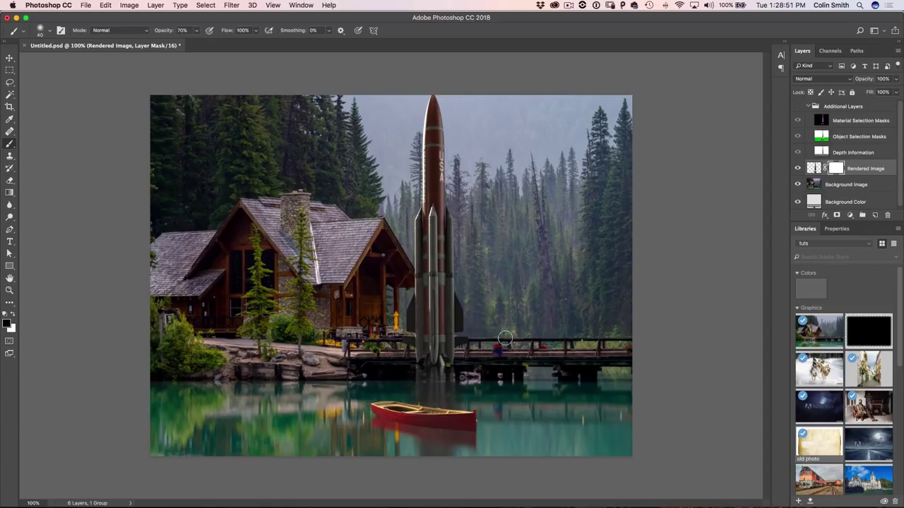
{"action": "left_click", "coordinate": [798, 168]}
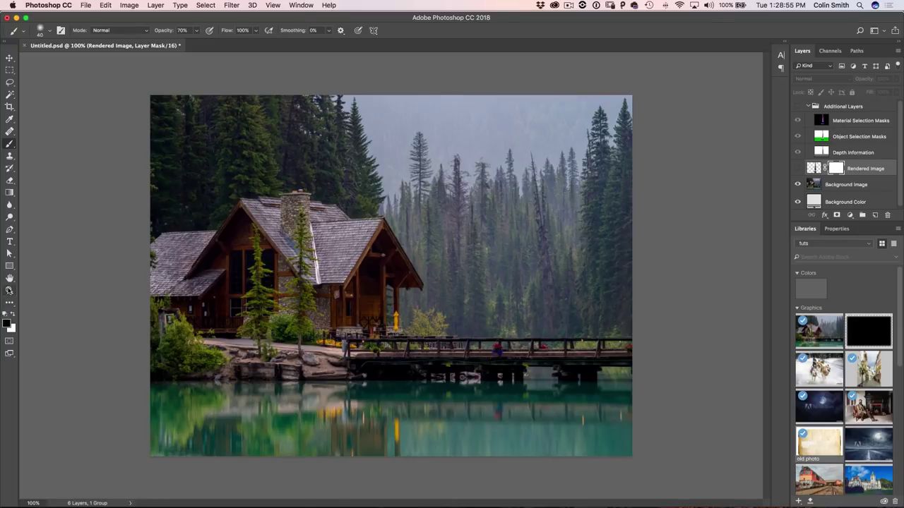
{"action": "left_click", "coordinate": [10, 290]}
{"action": "left_click", "coordinate": [366, 313]}
{"action": "left_click_drag", "start_coordinate": [488, 340], "coordinate": [464, 265]}
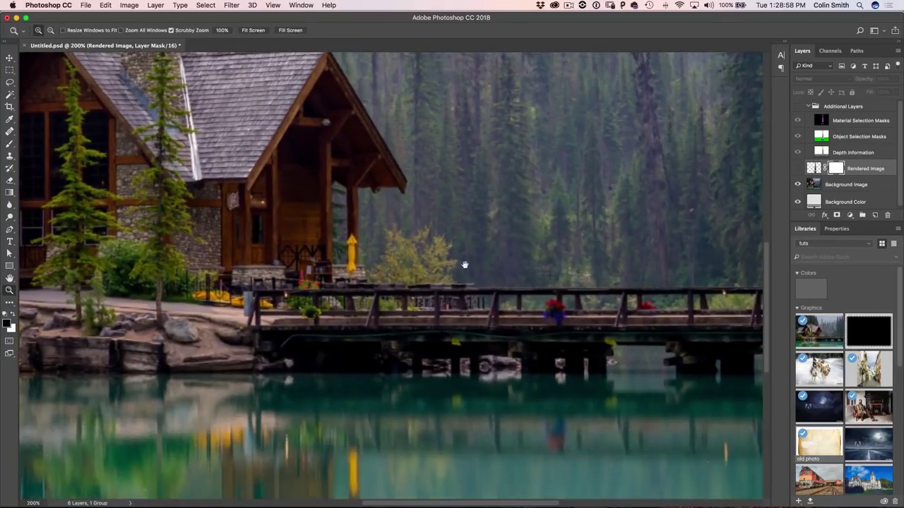
{"action": "left_click", "coordinate": [798, 168]}
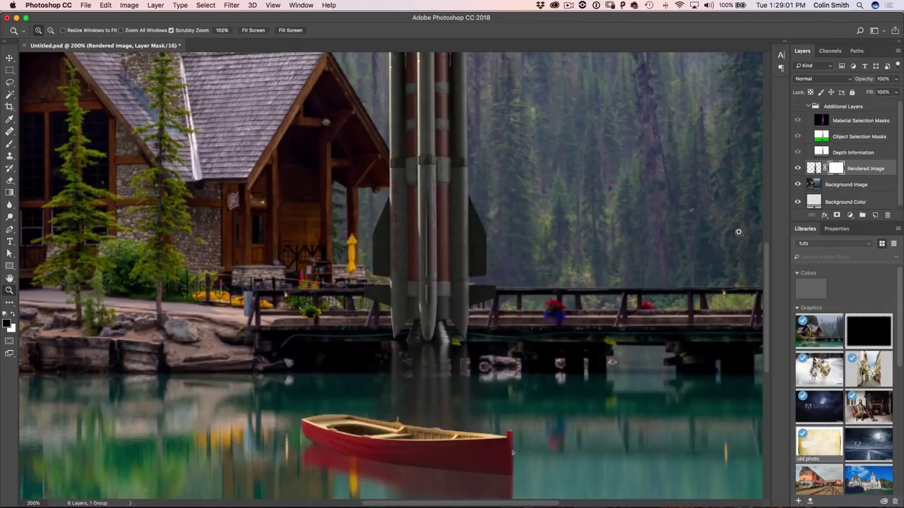
- Paint black on the mask with a 100% hard brush to hide the rocket base behind the dock rail
{"action": "key", "text": "b"}
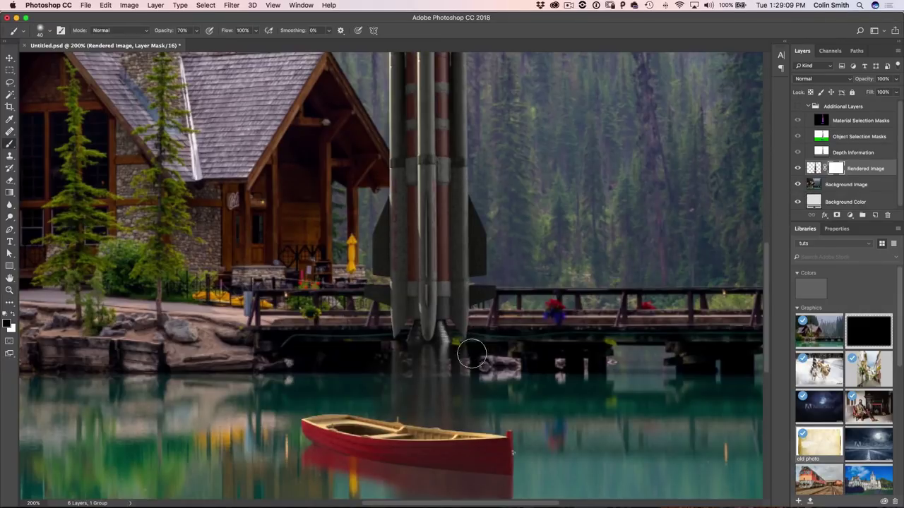
{"action": "mouse_move", "coordinate": [421, 359]}
{"action": "left_mouse_down"}
{"action": "mouse_move", "coordinate": [448, 346]}
{"action": "mouse_move", "coordinate": [363, 359]}
{"action": "mouse_move", "coordinate": [490, 357]}
{"action": "mouse_move", "coordinate": [391, 355]}
{"action": "mouse_move", "coordinate": [487, 352]}
{"action": "mouse_move", "coordinate": [434, 354]}
{"action": "mouse_move", "coordinate": [460, 335]}
{"action": "mouse_move", "coordinate": [429, 327]}
{"action": "mouse_move", "coordinate": [505, 314]}
{"action": "mouse_move", "coordinate": [387, 322]}
{"action": "mouse_move", "coordinate": [477, 308]}
{"action": "left_mouse_up"}
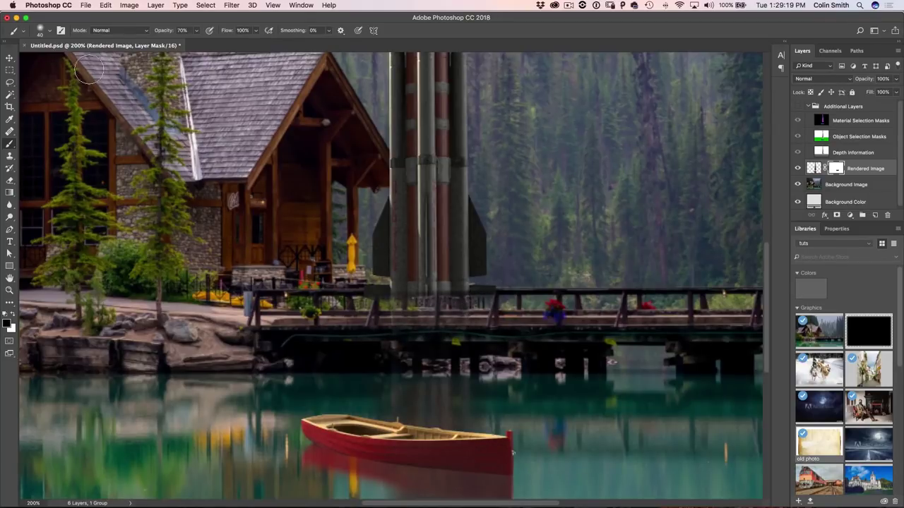
{"action": "left_click", "coordinate": [50, 32]}
{"action": "left_click_drag", "start_coordinate": [54, 80], "coordinate": [147, 73]}
{"action": "left_click", "coordinate": [494, 37]}
{"action": "mouse_move", "coordinate": [427, 312]}
{"action": "left_mouse_down"}
{"action": "mouse_move", "coordinate": [389, 317]}
{"action": "mouse_move", "coordinate": [475, 303]}
{"action": "mouse_move", "coordinate": [365, 306]}
{"action": "mouse_move", "coordinate": [494, 306]}
{"action": "left_mouse_up"}
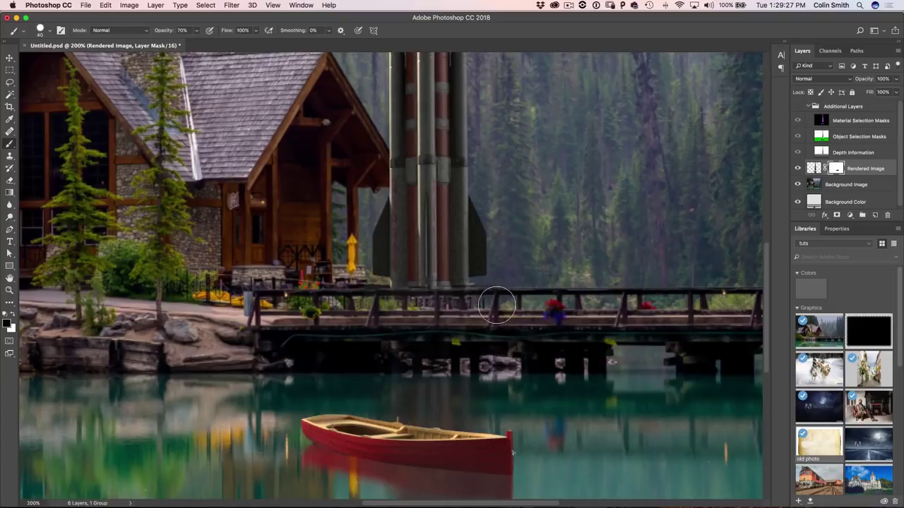
- At 100% opacity and size 25, paint white to restore the rocket's bottom edge above the rail
{"action": "mouse_move", "coordinate": [159, 33]}
{"action": "left_mouse_down"}
{"action": "mouse_move", "coordinate": [322, 19]}
{"action": "mouse_move", "coordinate": [348, 32]}
{"action": "left_mouse_up"}
{"action": "left_click_drag", "start_coordinate": [393, 308], "coordinate": [452, 301], "text": "ctrl+alt"}
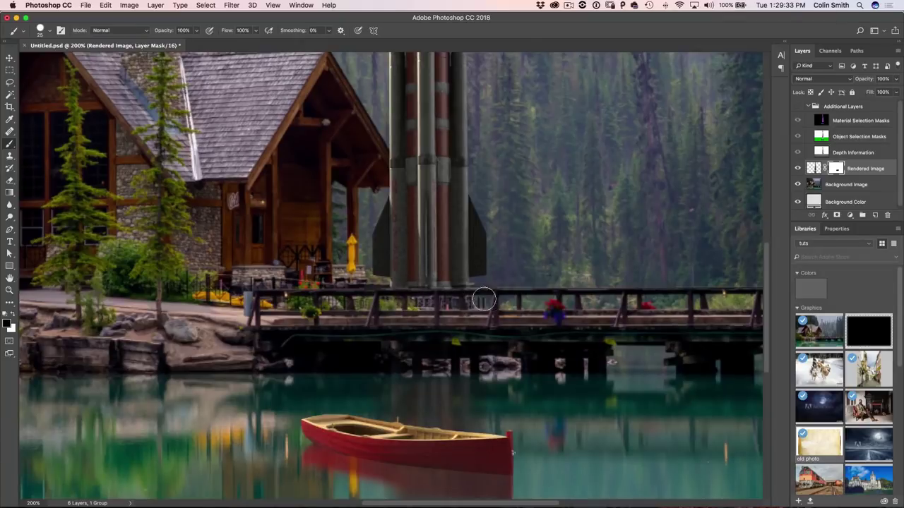
{"action": "key", "text": "x"}
{"action": "left_click_drag", "start_coordinate": [386, 275], "coordinate": [476, 275]}
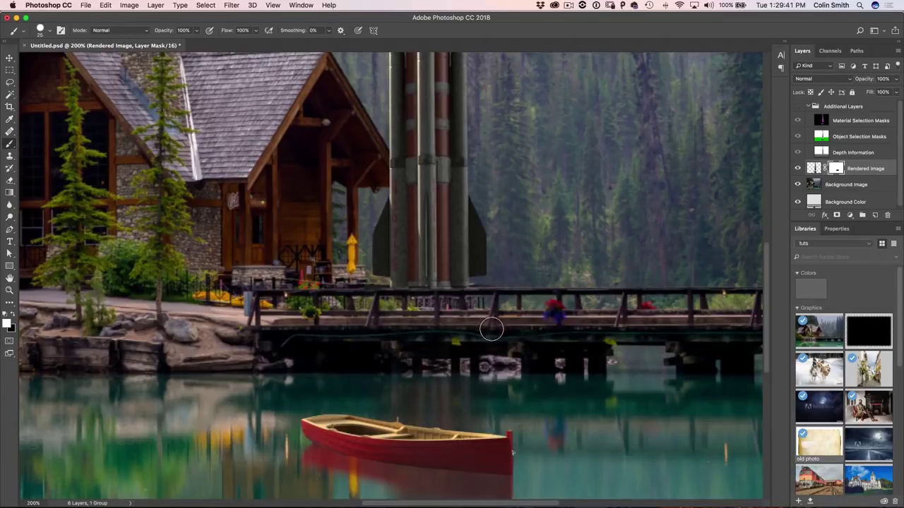
{"action": "key", "text": "bracketleft"}
{"action": "key", "text": "bracketleft"}
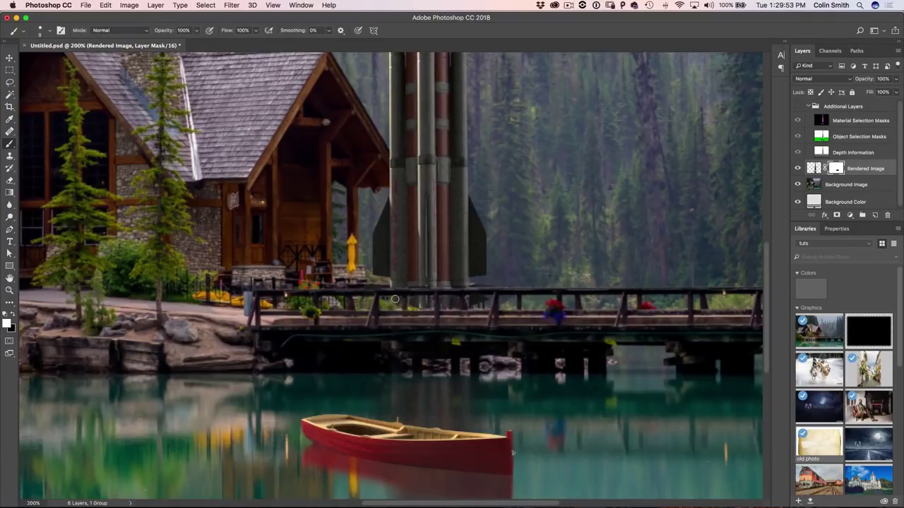
{"action": "left_click_drag", "start_coordinate": [410, 135], "coordinate": [436, 216]}
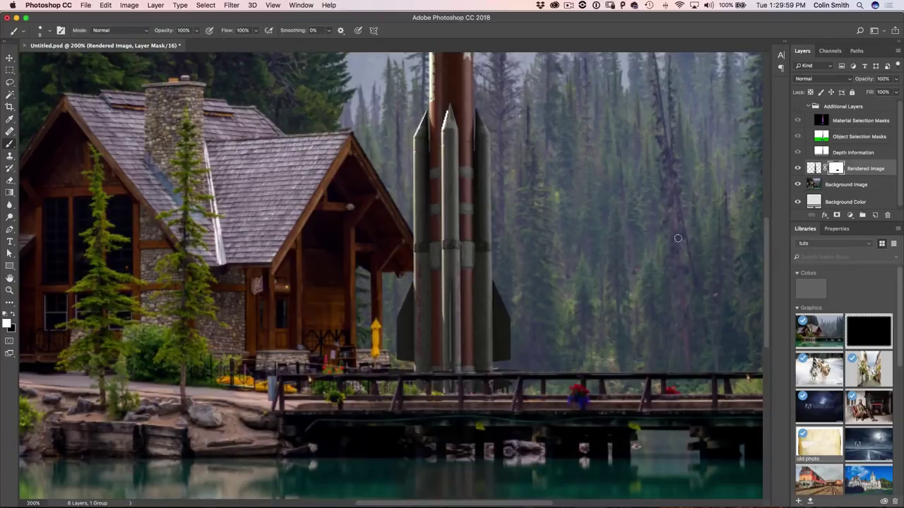
- Pick Quick Selection on the Background Image layer, then show the rendered rocket and target its mask
{"action": "left_click", "coordinate": [798, 168]}
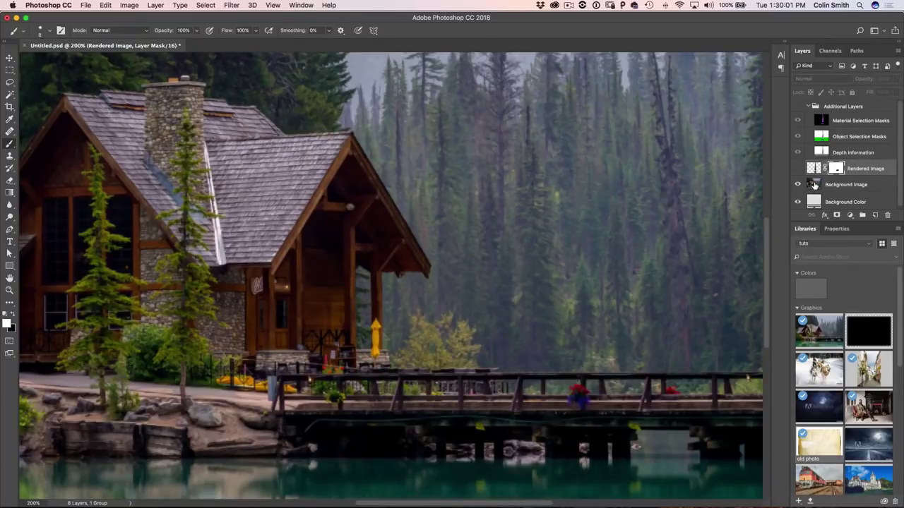
{"action": "left_click", "coordinate": [814, 185]}
{"action": "left_click", "coordinate": [10, 94]}
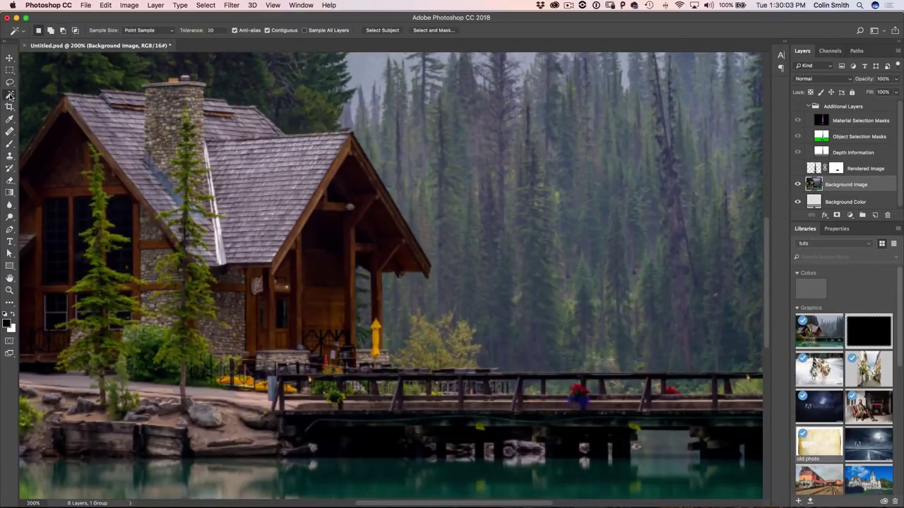
{"action": "left_click_drag", "start_coordinate": [10, 93], "coordinate": [29, 95]}
{"action": "left_click", "coordinate": [59, 94]}
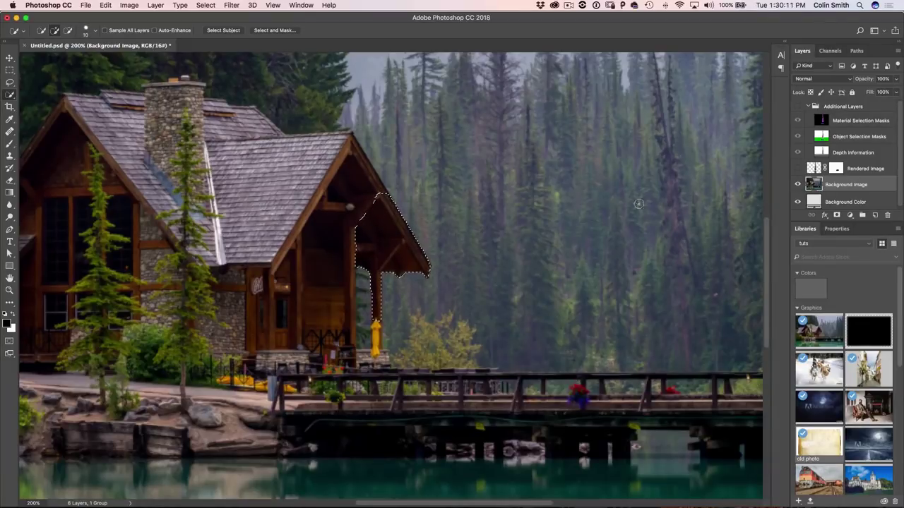
{"action": "left_click", "coordinate": [799, 168]}
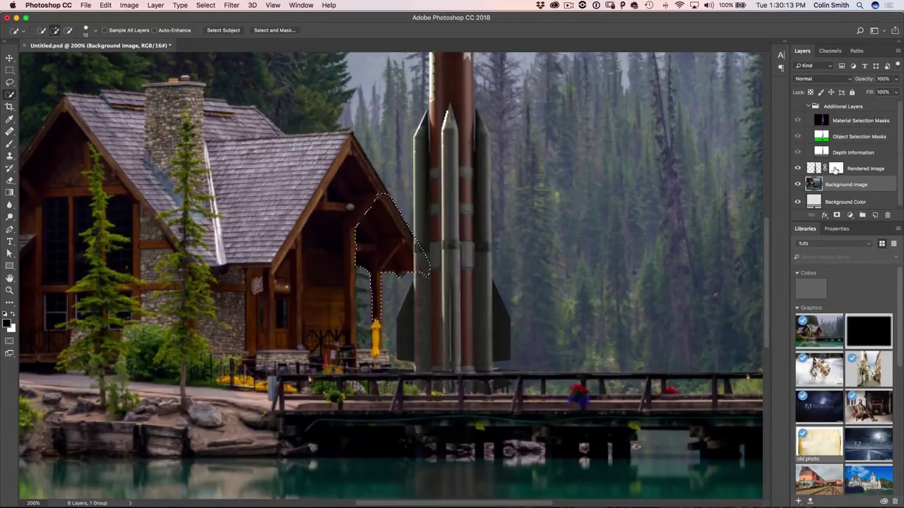
{"action": "left_click", "coordinate": [835, 169]}
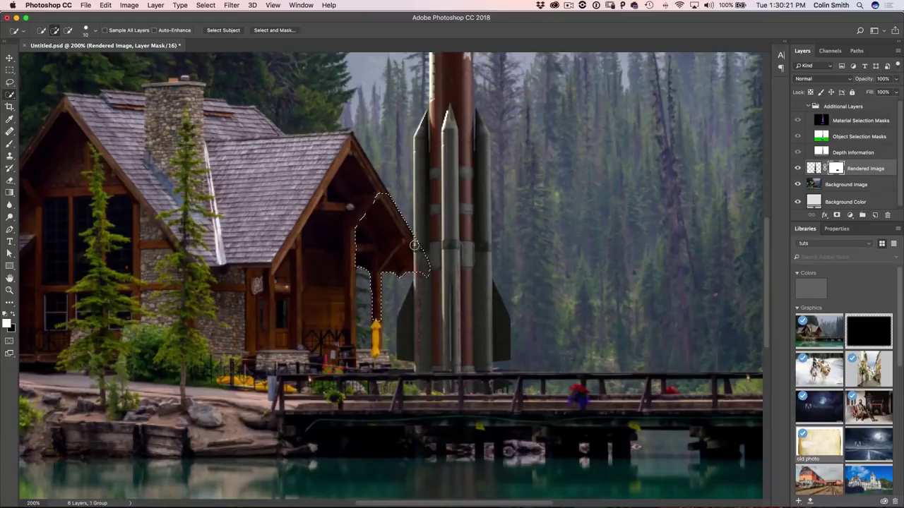
- Paint black on the mask inside the porch gable selection so the roof covers the rocket, then deselect and zoom out
{"action": "key", "text": "b"}
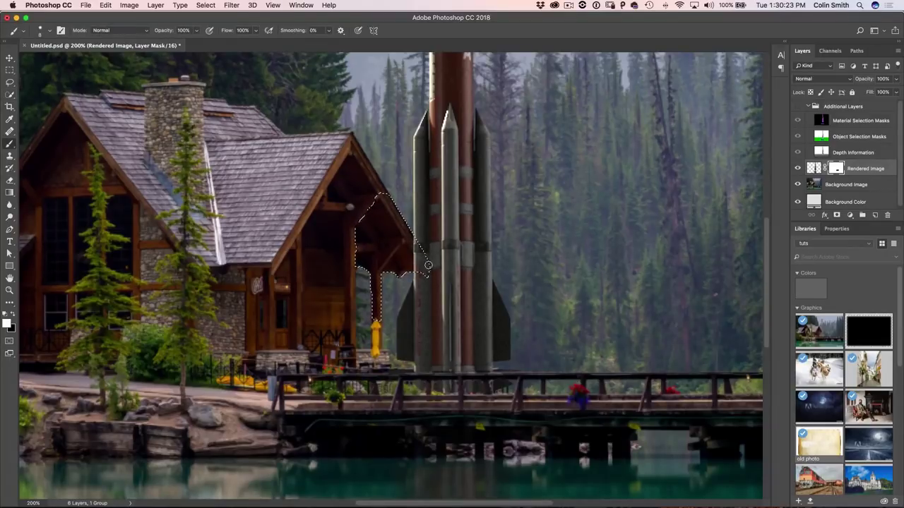
{"action": "key", "text": "x"}
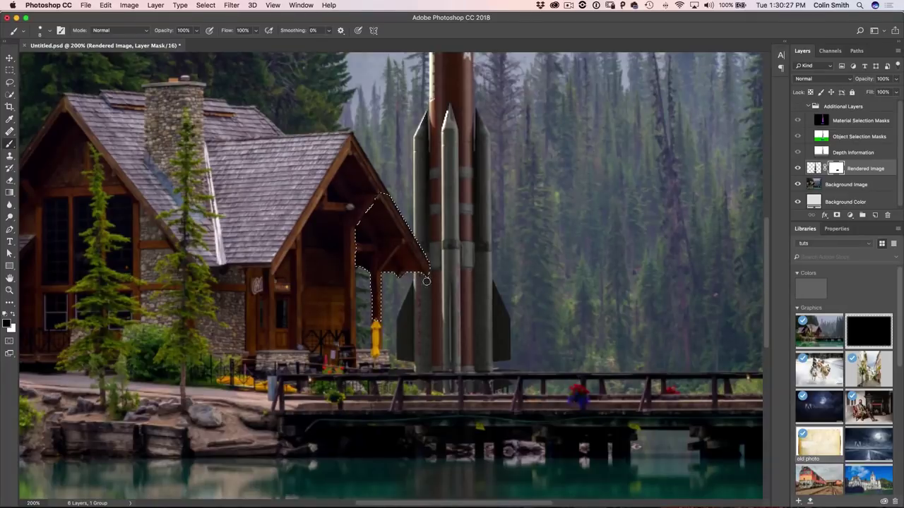
{"action": "key", "text": "super+d"}
{"action": "key", "text": "super+minus"}
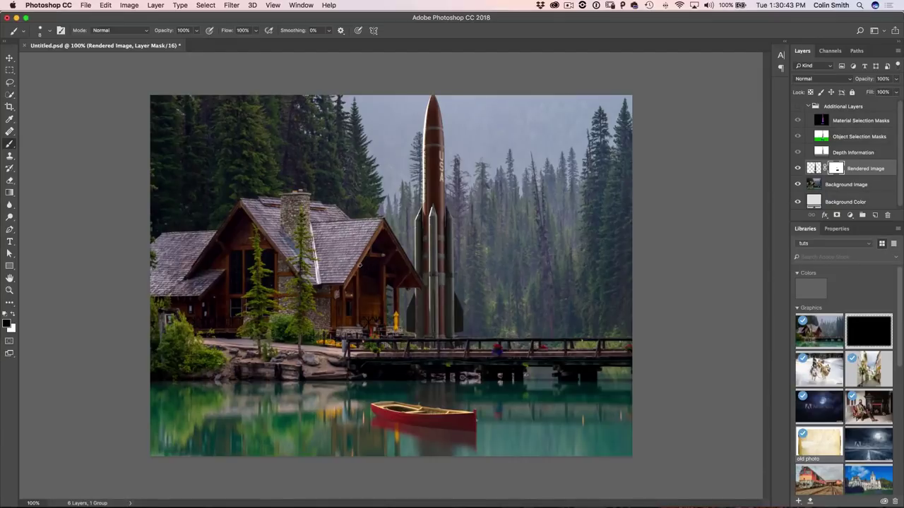
- Set a 30-pixel brush with 0% hardness and target the Rendered Image layer's pixels rather than its mask
{"action": "key", "text": "bracketright"}
{"action": "left_click", "coordinate": [50, 30]}
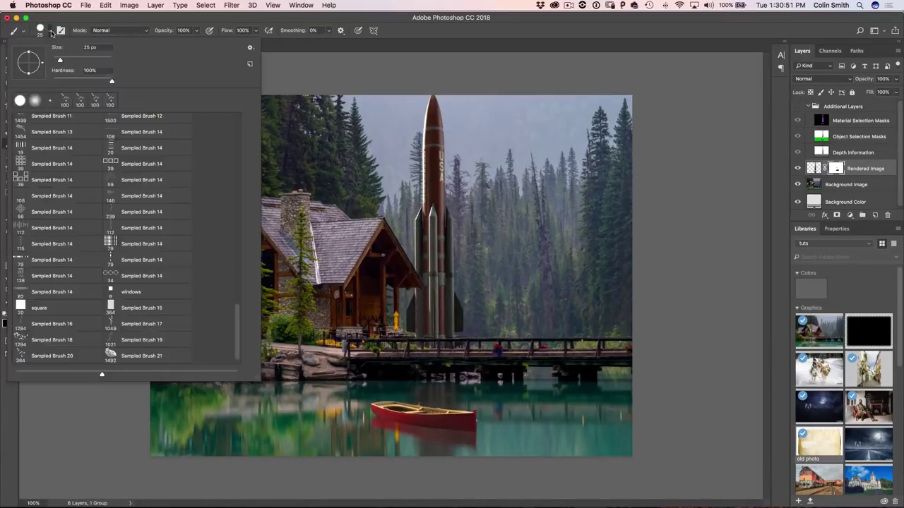
{"action": "left_click_drag", "start_coordinate": [110, 82], "coordinate": [28, 85]}
{"action": "left_click", "coordinate": [380, 69]}
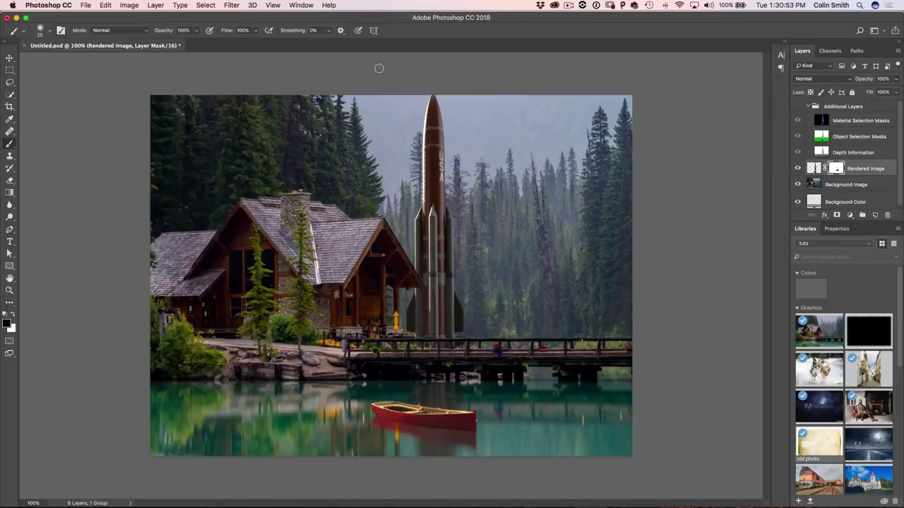
{"action": "key", "text": "bracketright"}
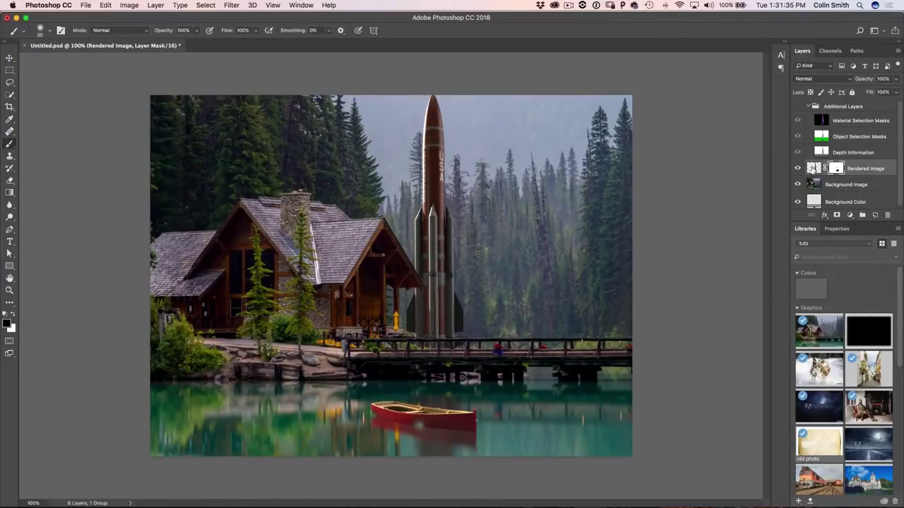
{"action": "left_click", "coordinate": [813, 168]}
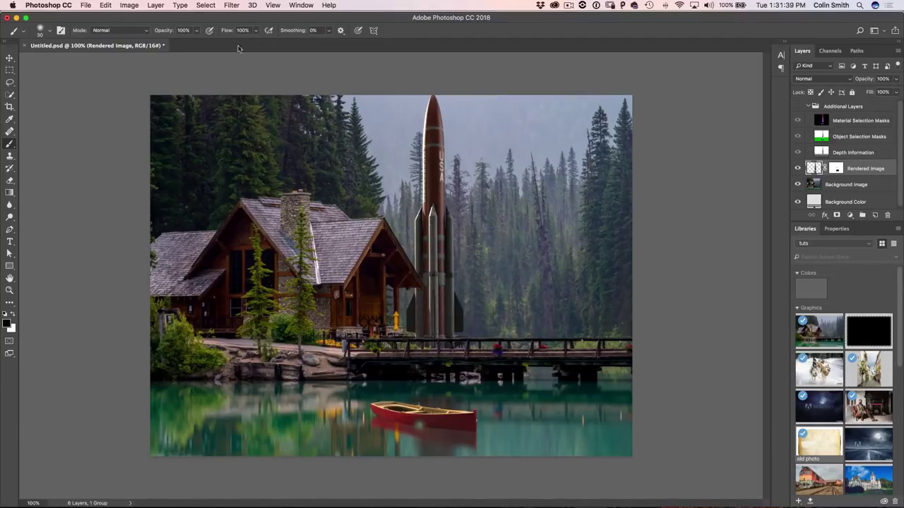
- Load the saved 'rocket' channel as a selection using Select > Load Selection
{"action": "left_click", "coordinate": [206, 5]}
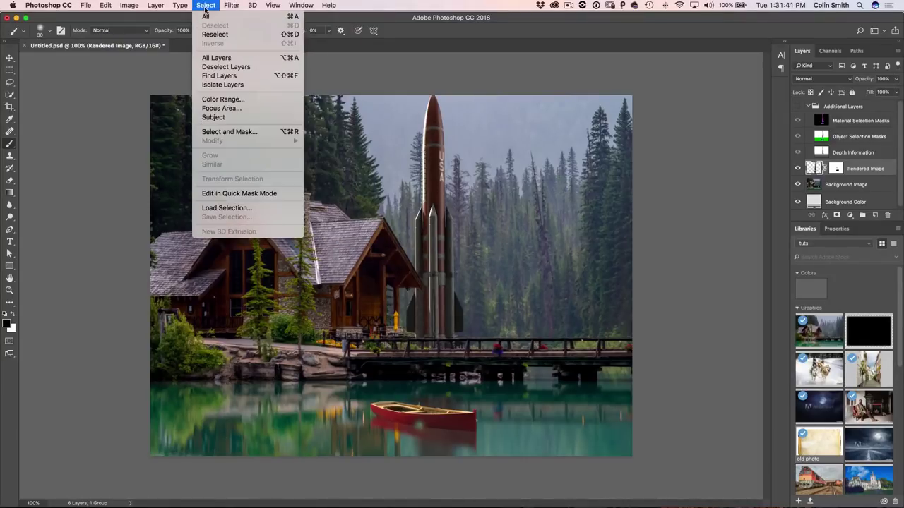
{"action": "left_click", "coordinate": [252, 208]}
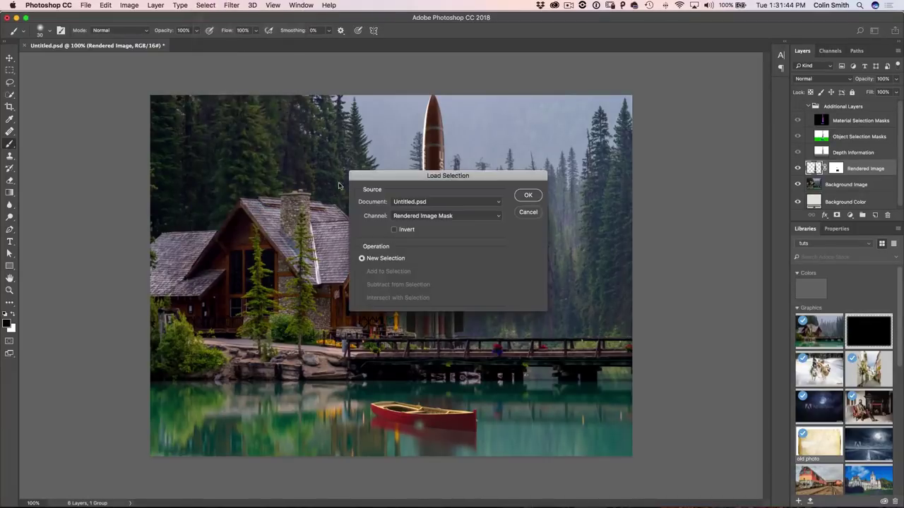
{"action": "left_click", "coordinate": [453, 217]}
{"action": "left_click", "coordinate": [452, 240]}
{"action": "left_click", "coordinate": [529, 195]}
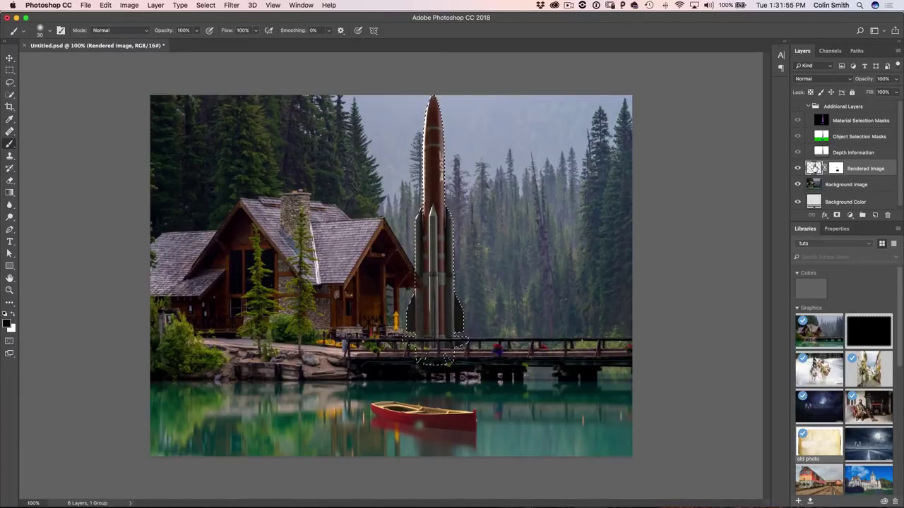
- Apply Levels to the rocket with output black 13 and midtones 1.04
{"action": "key", "text": "super+l"}
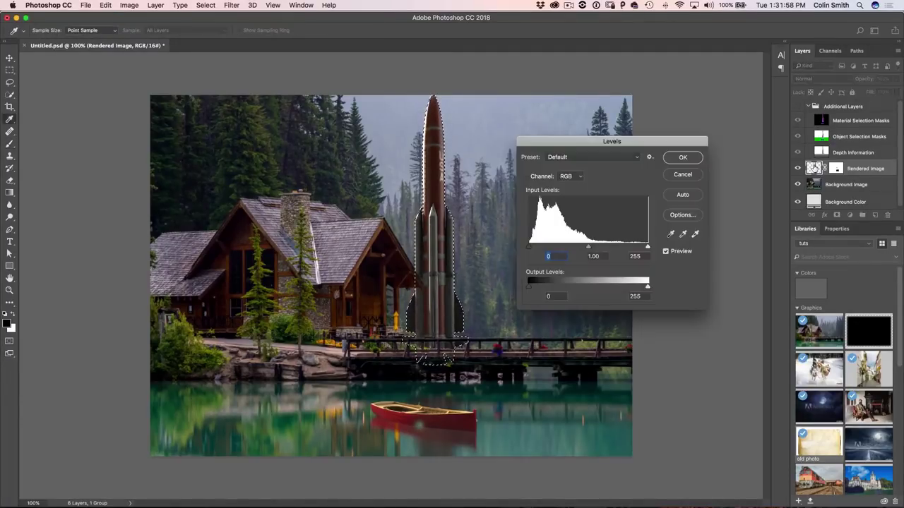
{"action": "left_click_drag", "start_coordinate": [565, 143], "coordinate": [586, 112]}
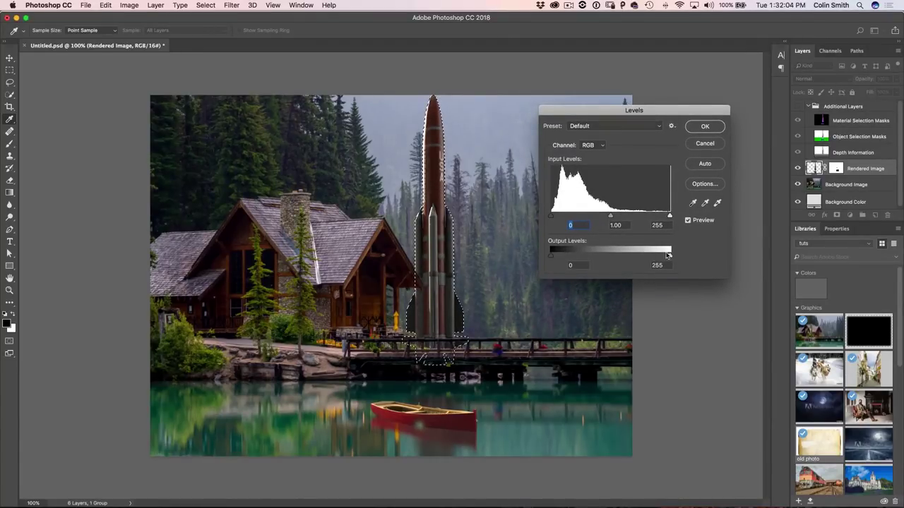
{"action": "mouse_move", "coordinate": [552, 257]}
{"action": "left_mouse_down"}
{"action": "mouse_move", "coordinate": [565, 255]}
{"action": "mouse_move", "coordinate": [555, 256]}
{"action": "left_mouse_up"}
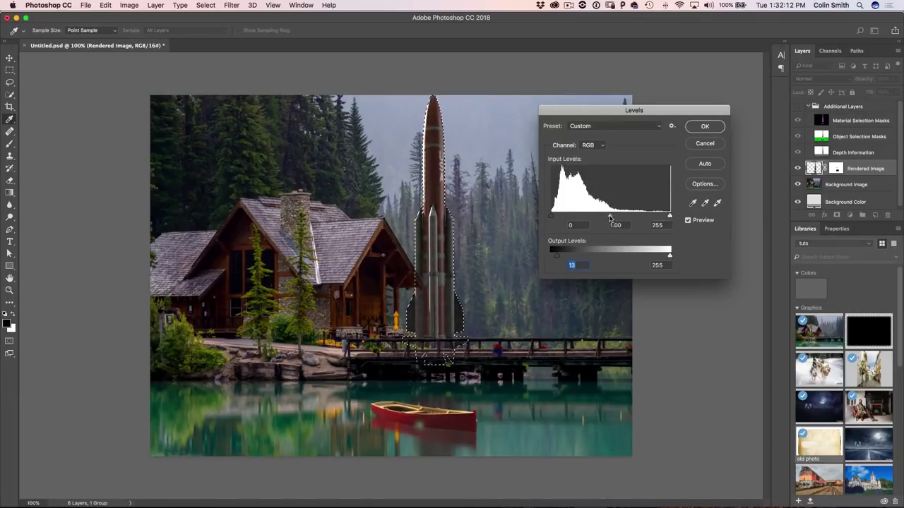
{"action": "left_click_drag", "start_coordinate": [606, 217], "coordinate": [607, 220]}
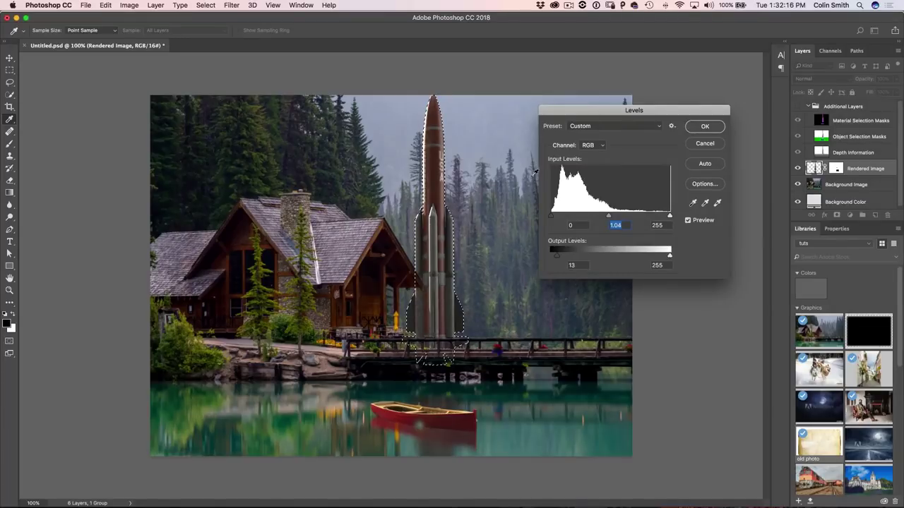
{"action": "left_click", "coordinate": [705, 127]}
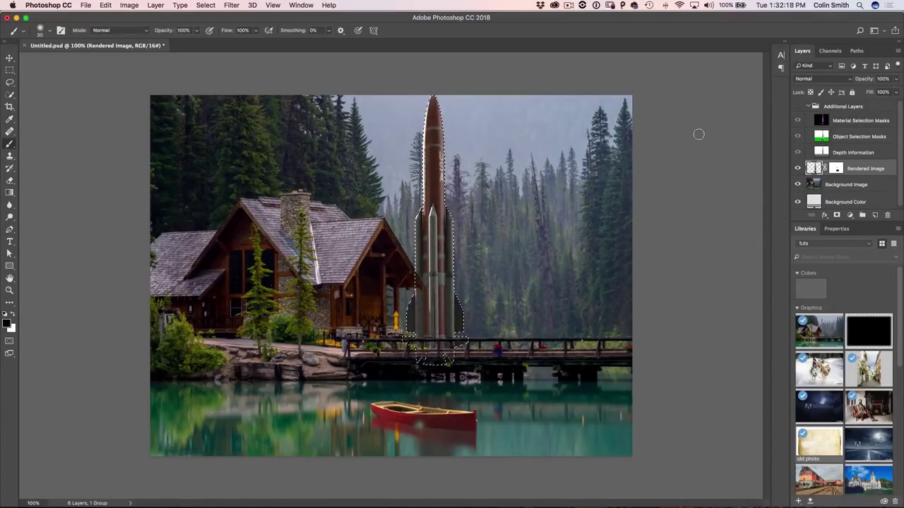
- Reduce the rocket's saturation to -19 with Hue/Saturation
{"action": "key", "text": "super+u"}
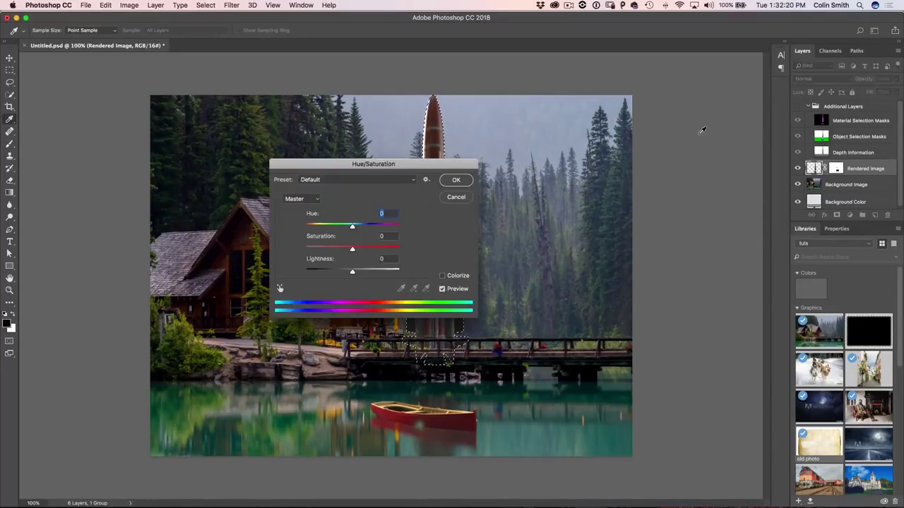
{"action": "left_click_drag", "start_coordinate": [425, 161], "coordinate": [685, 108]}
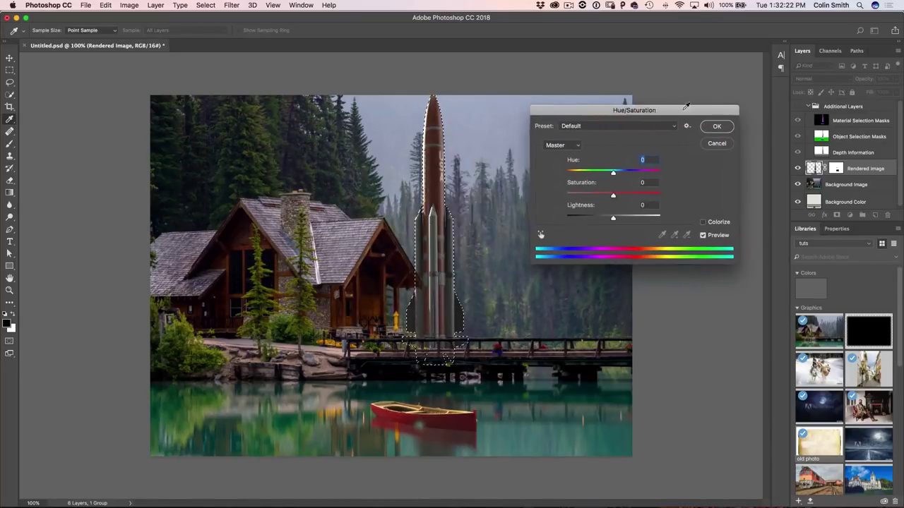
{"action": "left_click_drag", "start_coordinate": [612, 200], "coordinate": [605, 196]}
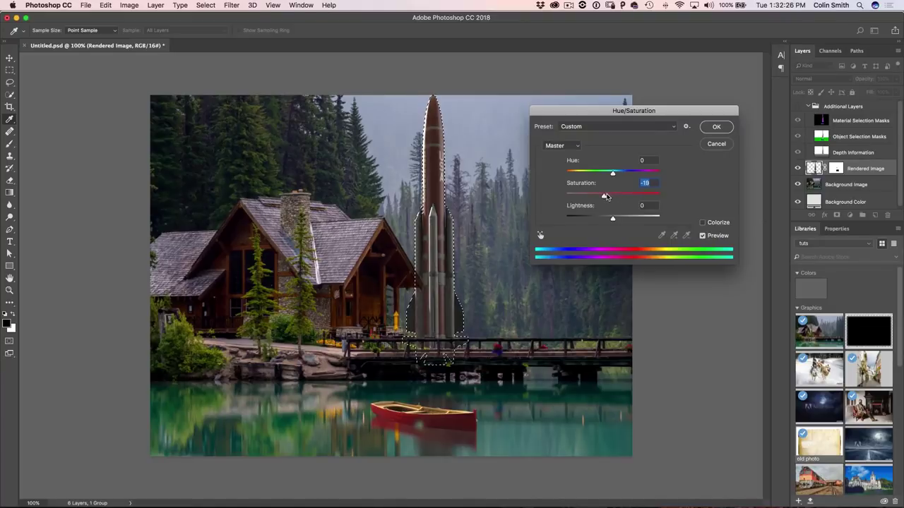
{"action": "left_click", "coordinate": [715, 127]}
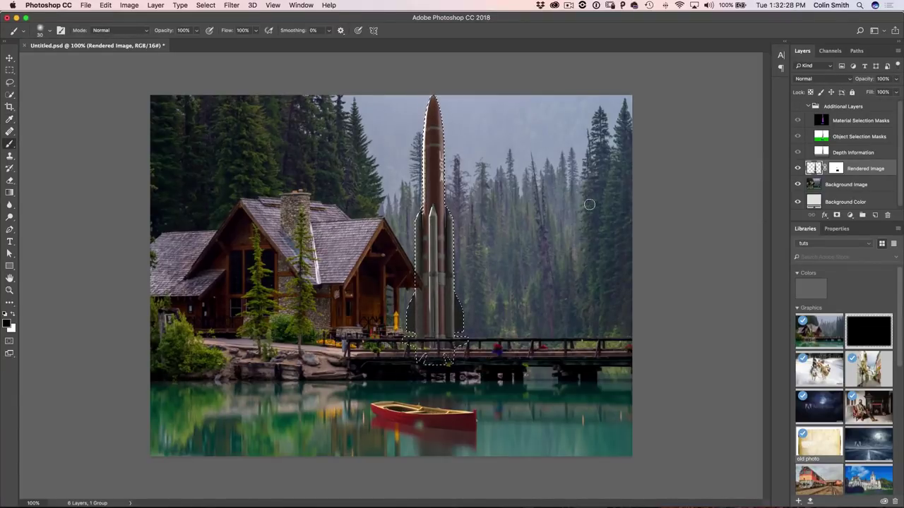
- Clear the rocket selection and target the Rendered Image layer mask with white as the painting colour
{"action": "key", "text": "ctrl+d"}
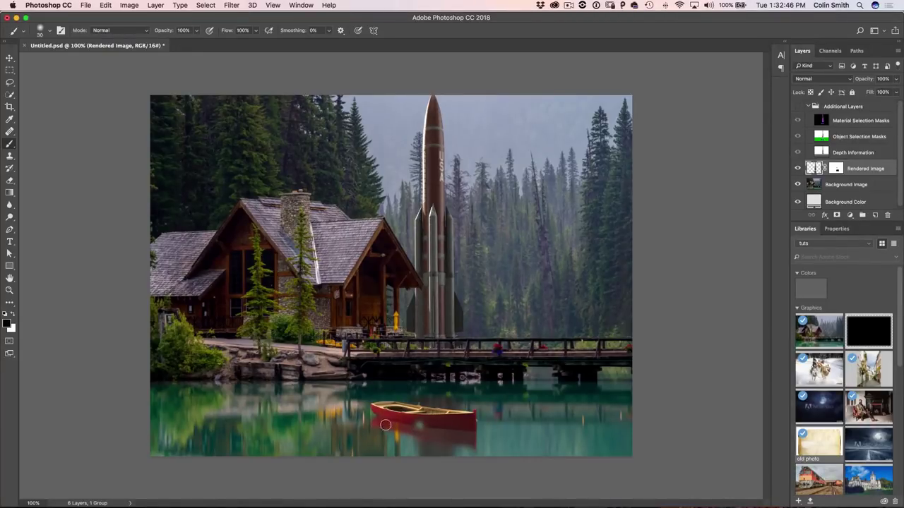
{"action": "key", "text": "super+backslash"}
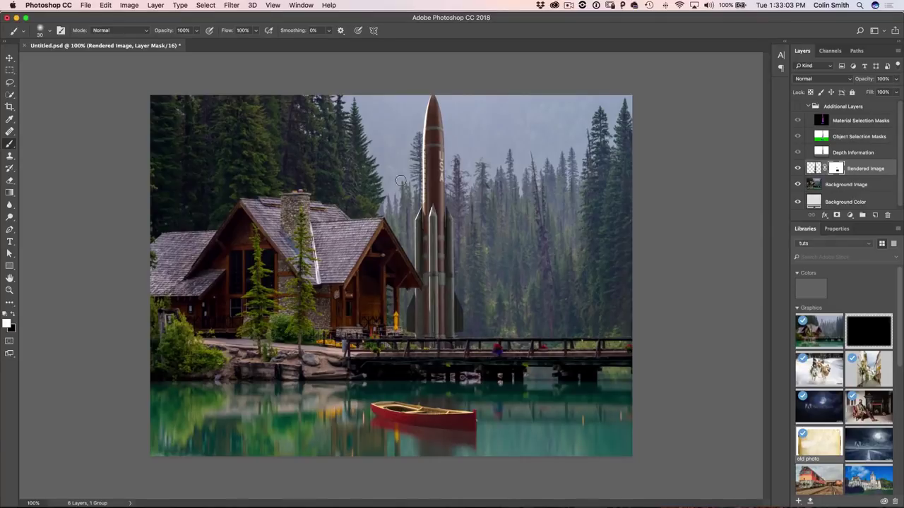